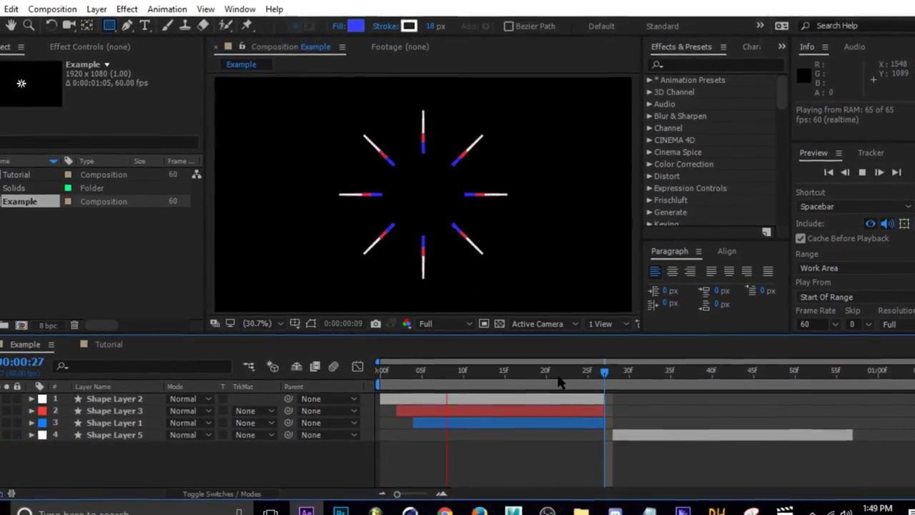
Scrub and play back the finished Example burst animation, then return to its start
{"action": "mouse_move", "coordinate": [561, 384]}
{"action": "left_mouse_down"}
{"action": "mouse_move", "coordinate": [494, 369]}
{"action": "mouse_move", "coordinate": [388, 384]}
{"action": "mouse_move", "coordinate": [578, 386]}
{"action": "left_mouse_up"}
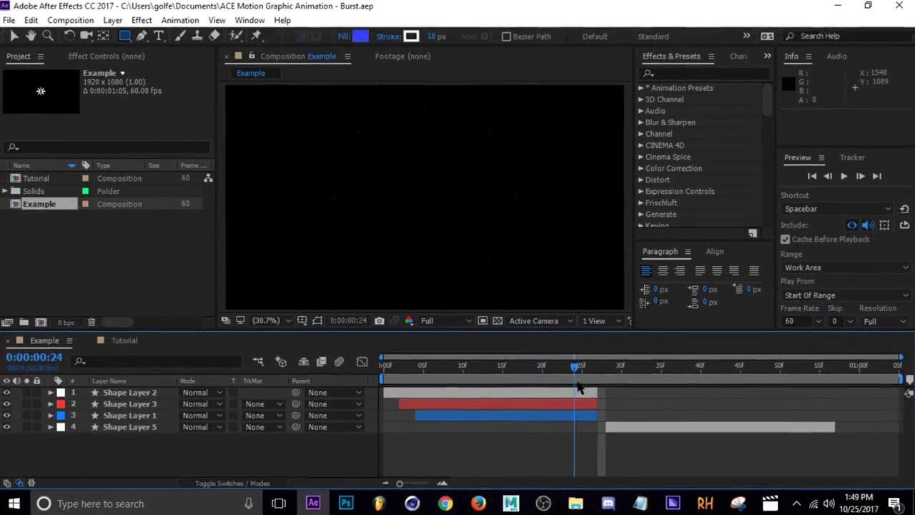
{"action": "key", "text": "space"}
{"action": "key", "text": "space"}
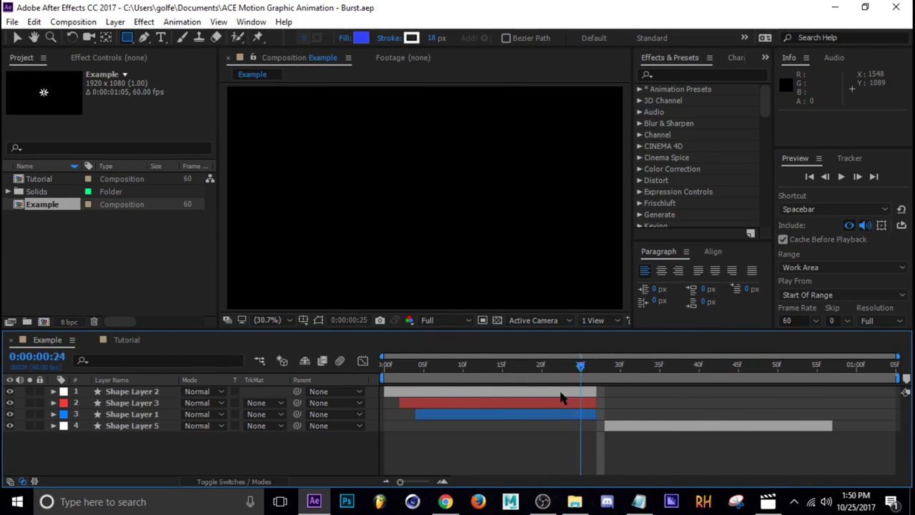
{"action": "key", "text": "space"}
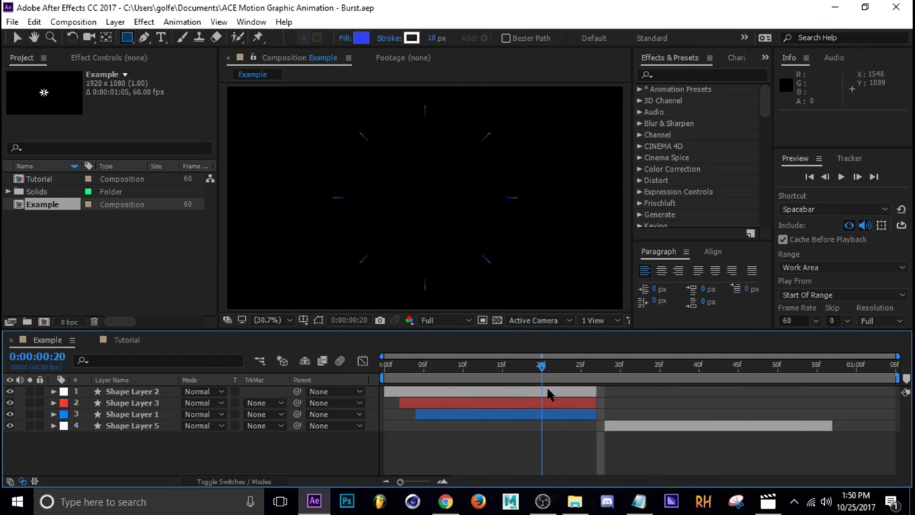
{"action": "left_click_drag", "start_coordinate": [548, 393], "coordinate": [495, 386]}
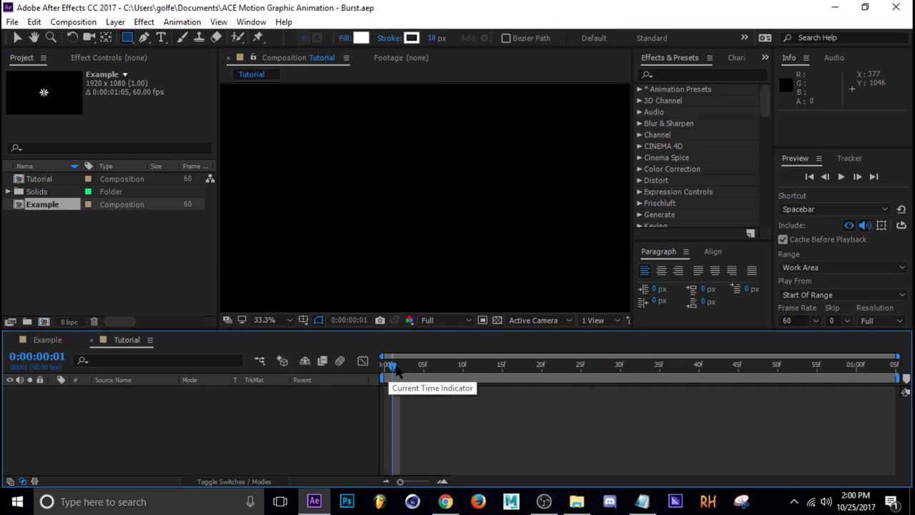
{"action": "mouse_move", "coordinate": [396, 366]}
{"action": "left_mouse_down"}
{"action": "mouse_move", "coordinate": [430, 366]}
{"action": "mouse_move", "coordinate": [384, 366]}
{"action": "left_mouse_up"}
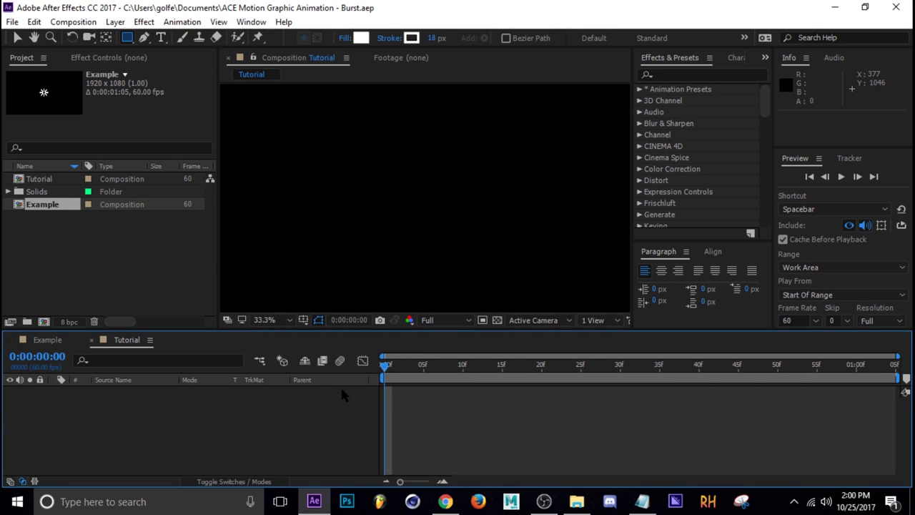
Add a new shape layer to the Tutorial composition containing a rectangle path
{"action": "right_click", "coordinate": [219, 415]}
{"action": "mouse_move", "coordinate": [279, 267]}
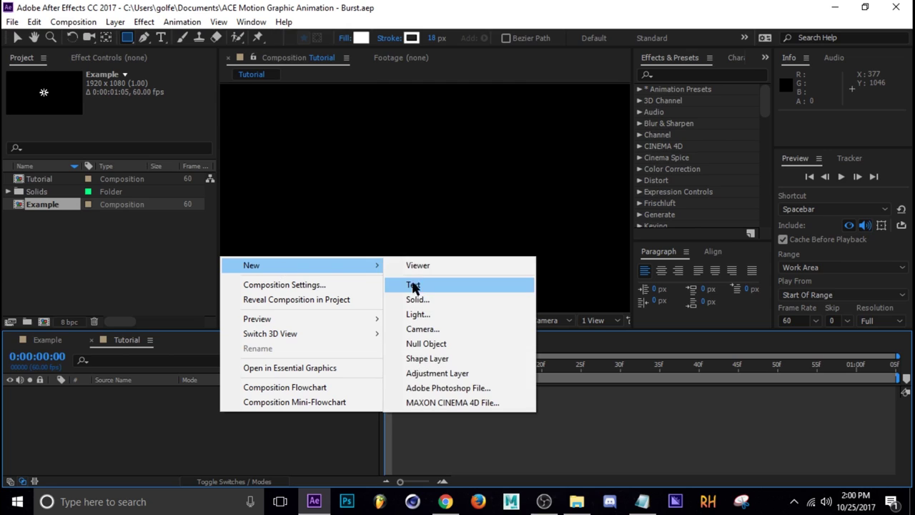
{"action": "left_click", "coordinate": [423, 358]}
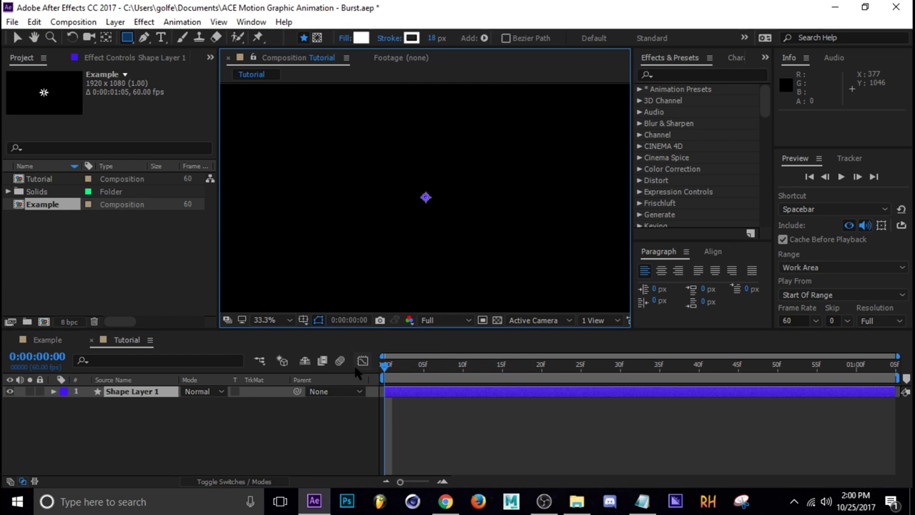
{"action": "left_click", "coordinate": [55, 392]}
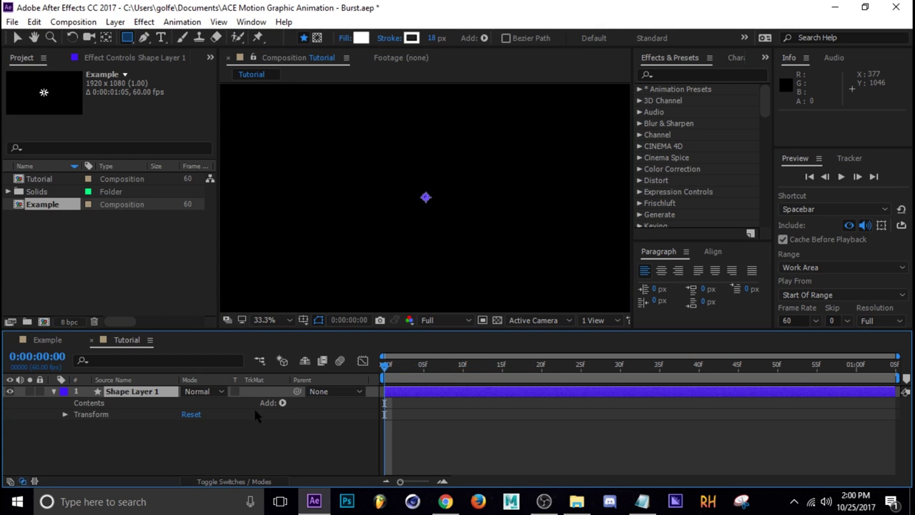
{"action": "left_click", "coordinate": [283, 404]}
{"action": "left_click", "coordinate": [366, 128]}
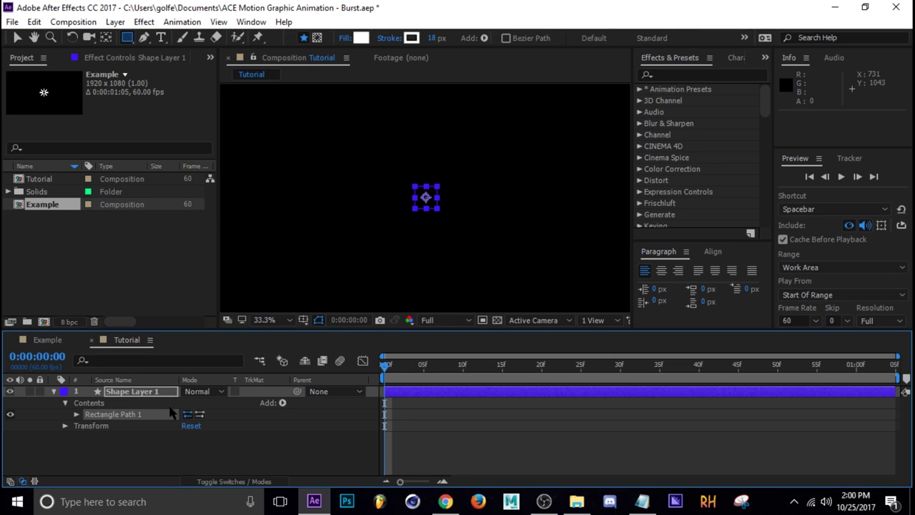
{"action": "left_click_drag", "start_coordinate": [398, 365], "coordinate": [342, 409]}
Give the rectangle a fill with colour FFFFFF (white)
{"action": "left_click", "coordinate": [283, 403]}
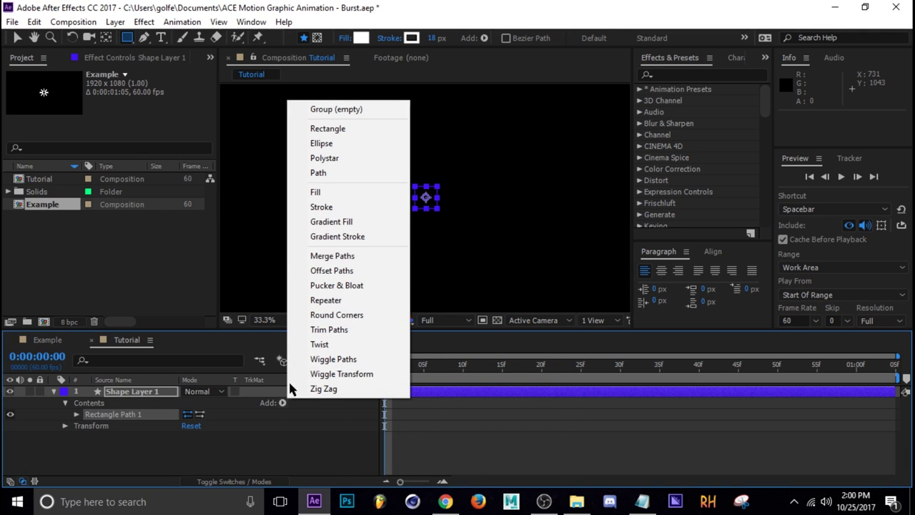
{"action": "left_click", "coordinate": [339, 192]}
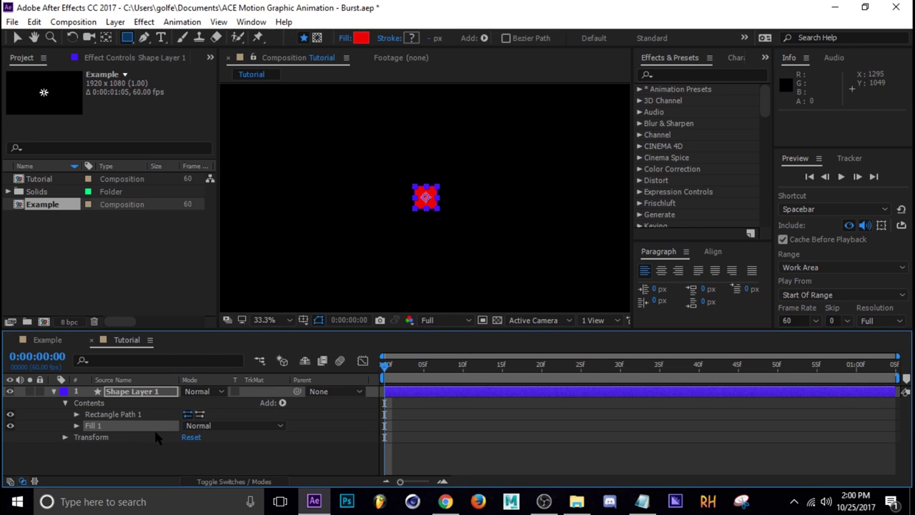
{"action": "left_click", "coordinate": [89, 433]}
{"action": "left_click", "coordinate": [90, 426]}
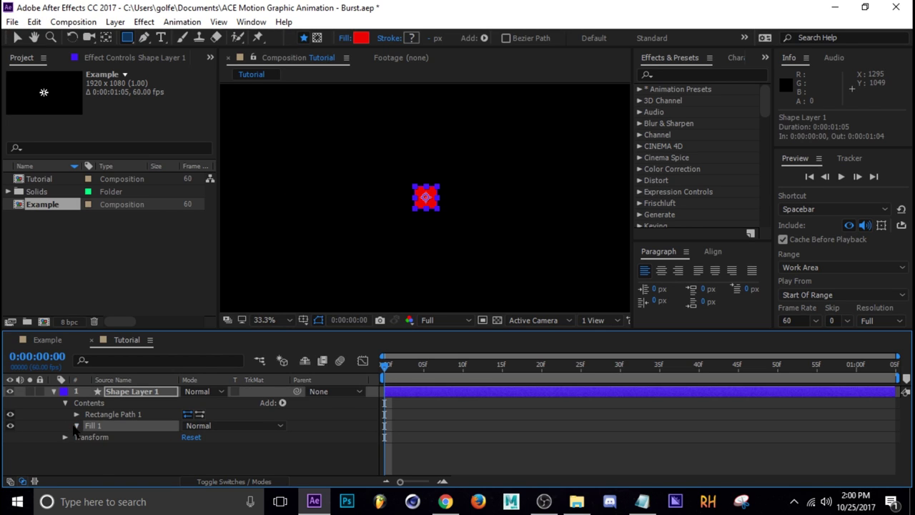
{"action": "left_click", "coordinate": [76, 425]}
{"action": "left_click", "coordinate": [188, 457]}
{"action": "type", "text": "ffffff"}
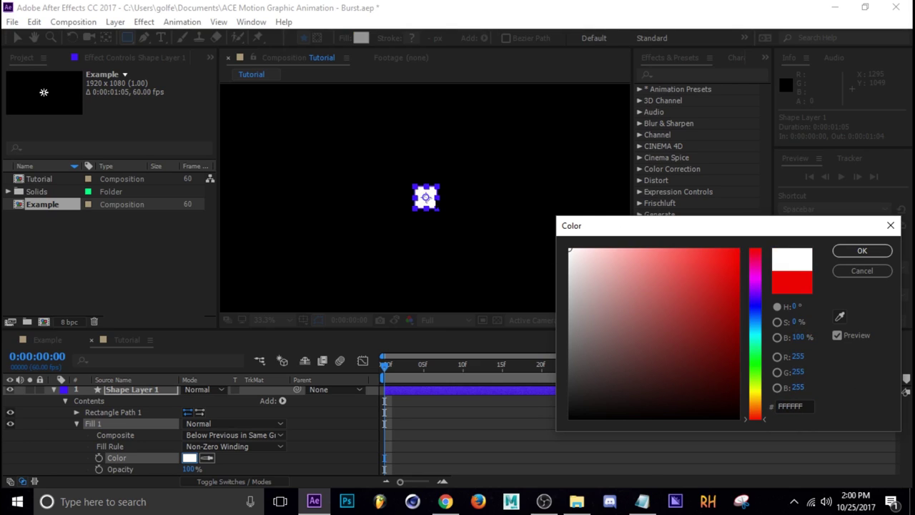
{"action": "left_click", "coordinate": [877, 252]}
{"action": "left_click", "coordinate": [77, 424]}
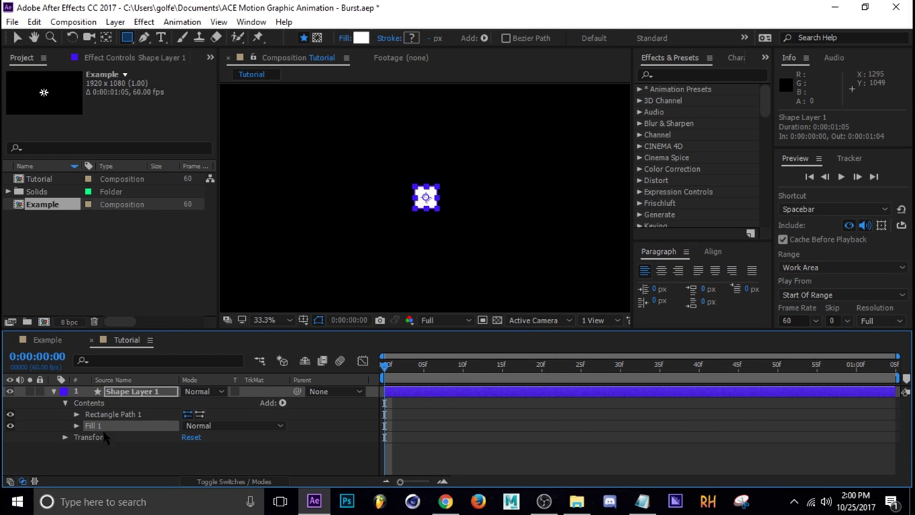
Unlink the rectangle's Size, set it to 34×200, and move it to position 0,-160
{"action": "left_click", "coordinate": [76, 414]}
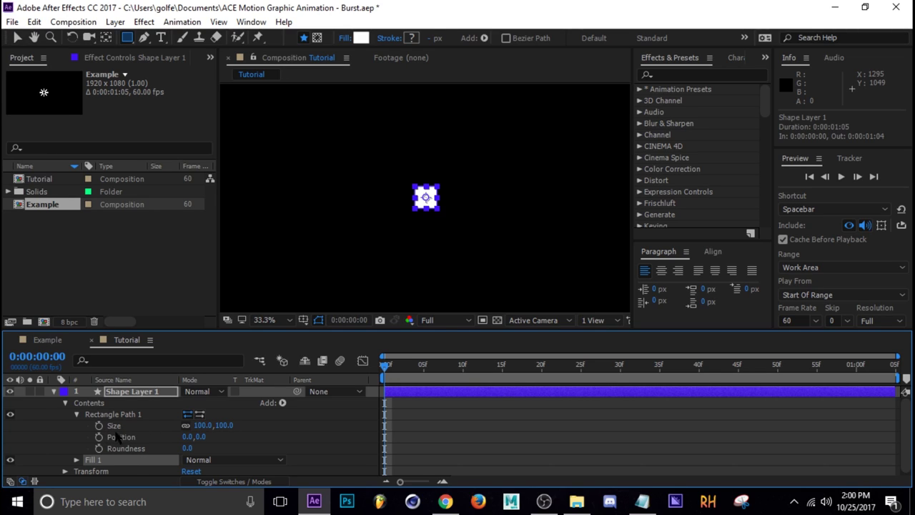
{"action": "left_click", "coordinate": [185, 425]}
{"action": "left_click_drag", "start_coordinate": [224, 427], "coordinate": [162, 429]}
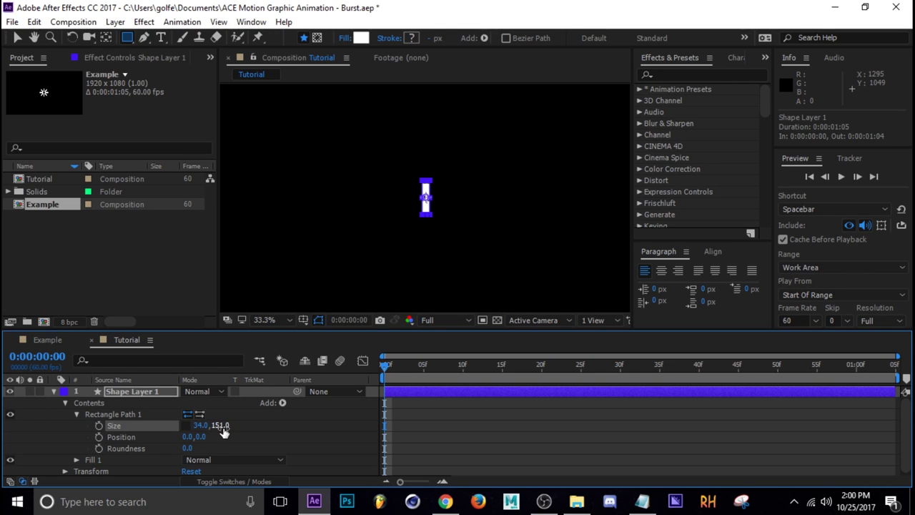
{"action": "left_click_drag", "start_coordinate": [222, 427], "coordinate": [257, 431]}
{"action": "left_click_drag", "start_coordinate": [205, 441], "coordinate": [384, 273]}
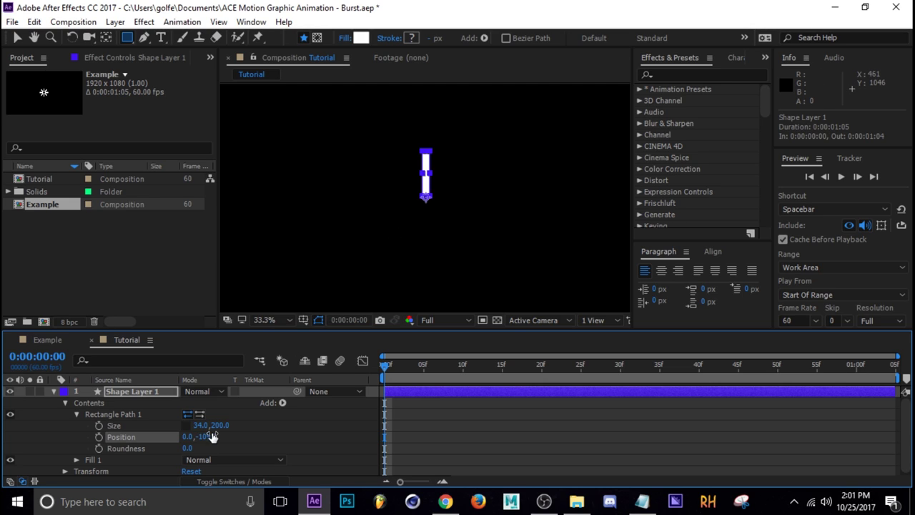
{"action": "left_click_drag", "start_coordinate": [209, 436], "coordinate": [170, 441]}
{"action": "left_click", "coordinate": [276, 427]}
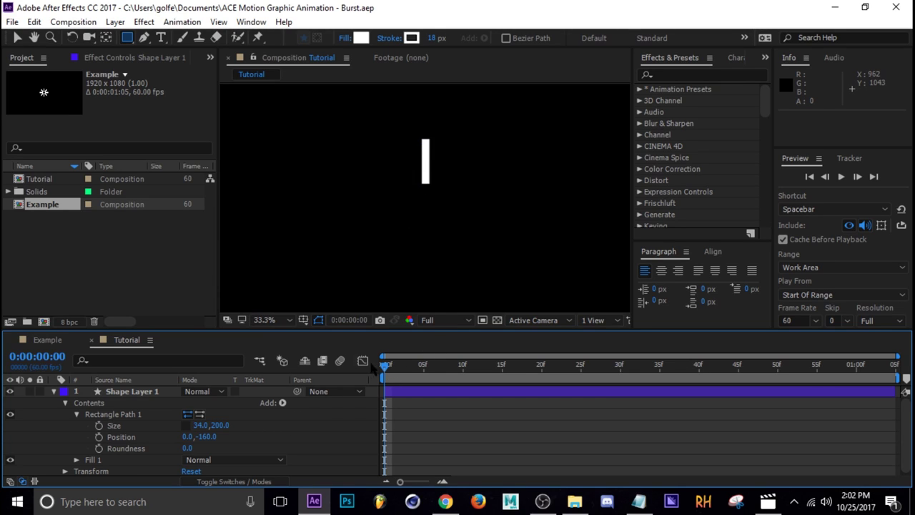
Keyframe the bar's Size and Position at frame 0, then set Size to 0×0 at frame 30
{"action": "left_click", "coordinate": [157, 394]}
{"action": "key", "text": "v"}
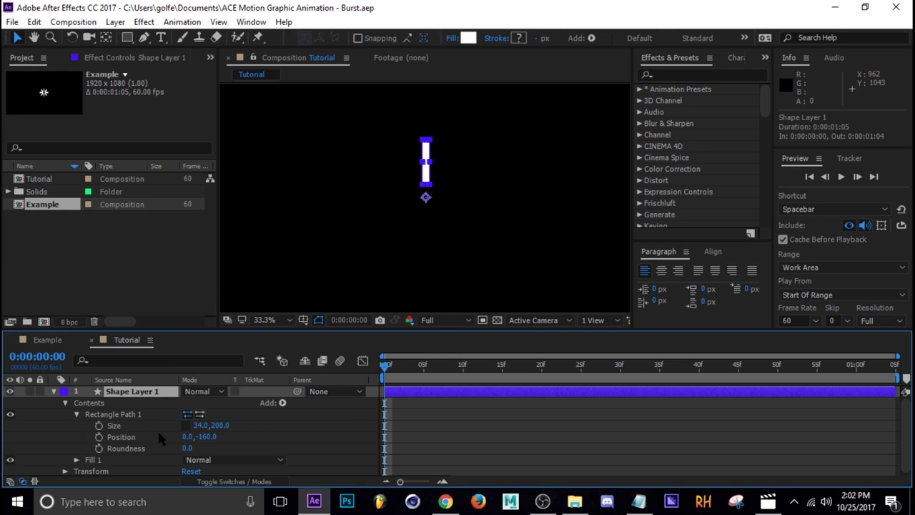
{"action": "left_click", "coordinate": [99, 425]}
{"action": "left_click", "coordinate": [99, 437]}
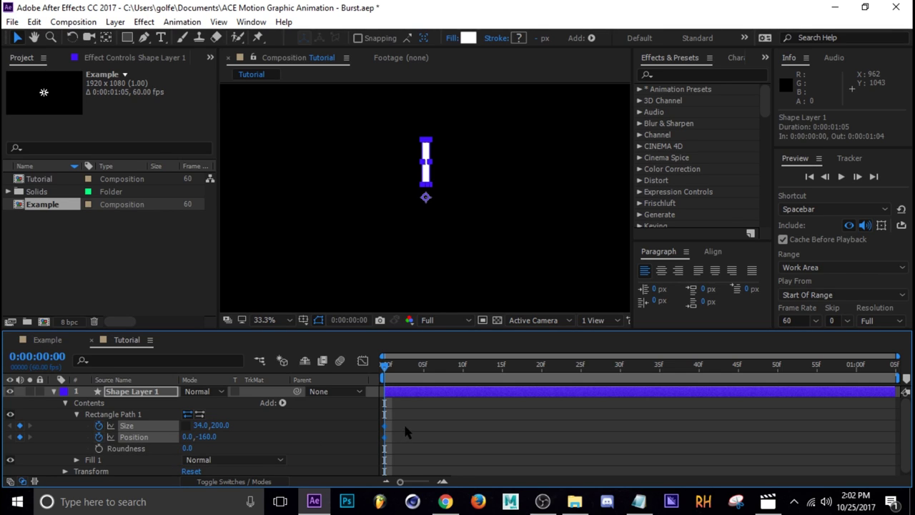
{"action": "left_click_drag", "start_coordinate": [389, 363], "coordinate": [617, 378]}
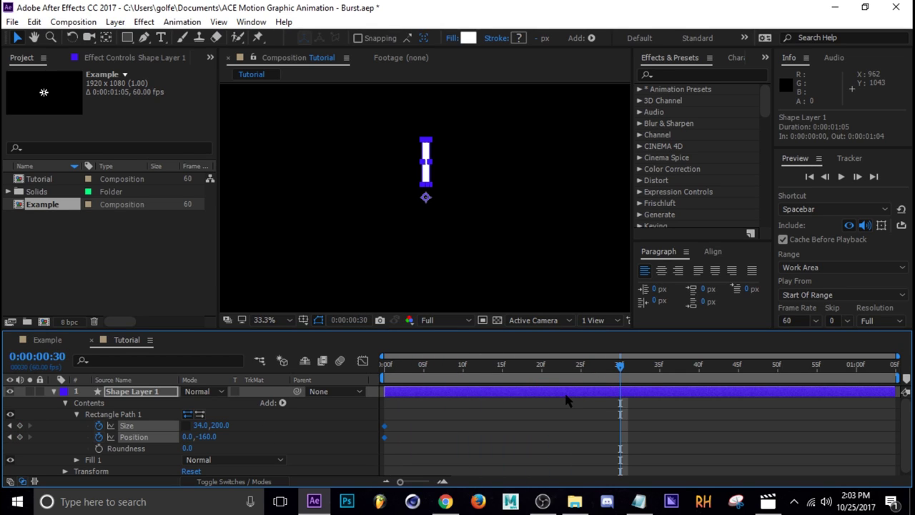
{"action": "left_click", "coordinate": [200, 425]}
{"action": "key", "text": "Tab"}
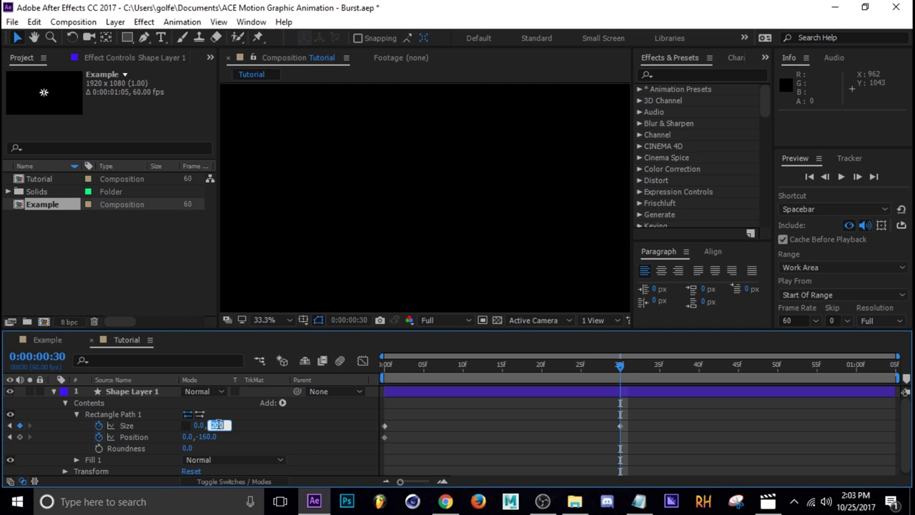
{"action": "type", "text": "0"}
{"action": "key", "text": "Return"}
Keyframe Position at 0,-320, move that keyframe to frame 30, and preview the shrinking bar
{"action": "left_click_drag", "start_coordinate": [619, 366], "coordinate": [457, 384]}
{"action": "left_click_drag", "start_coordinate": [207, 437], "coordinate": [163, 443]}
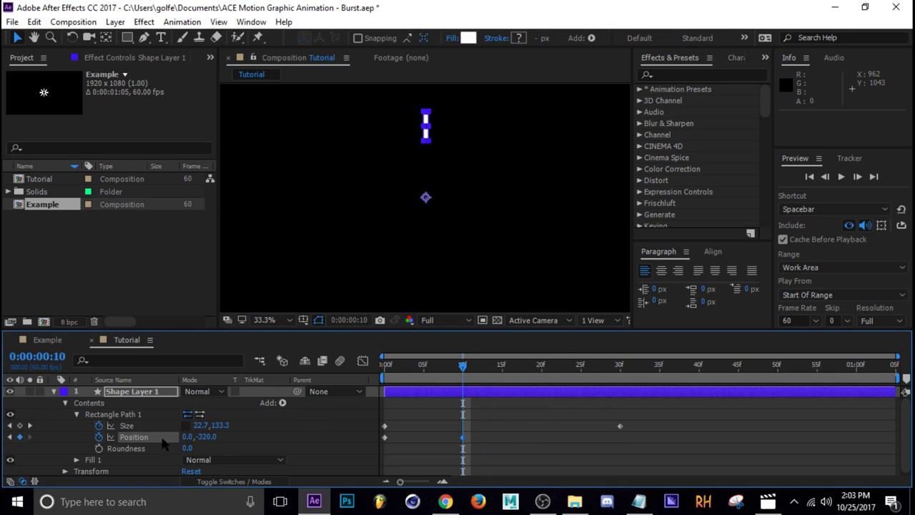
{"action": "left_click_drag", "start_coordinate": [461, 443], "coordinate": [543, 443]}
{"action": "left_click", "coordinate": [461, 436]}
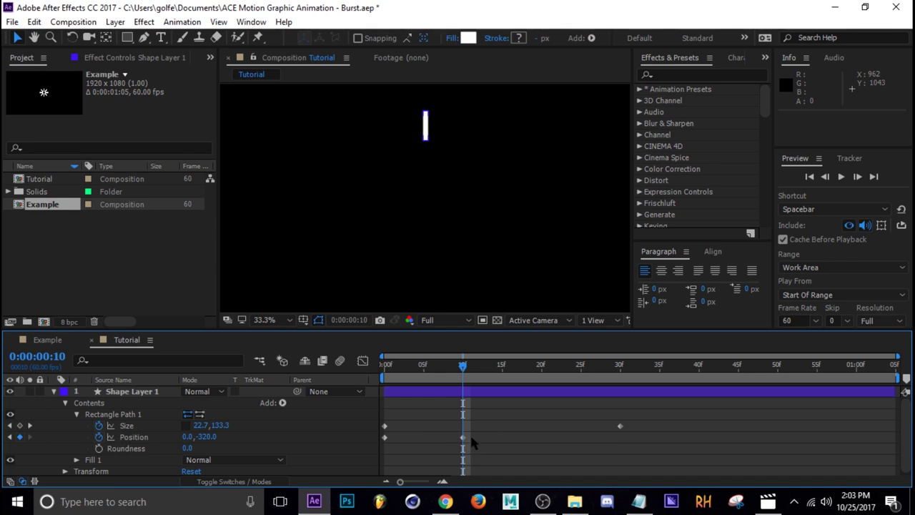
{"action": "left_click_drag", "start_coordinate": [463, 437], "coordinate": [612, 431]}
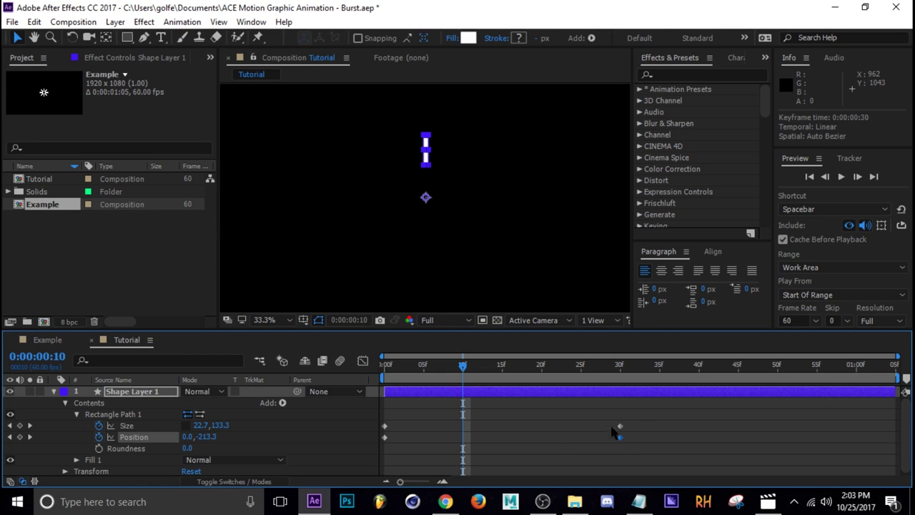
{"action": "left_click", "coordinate": [588, 401]}
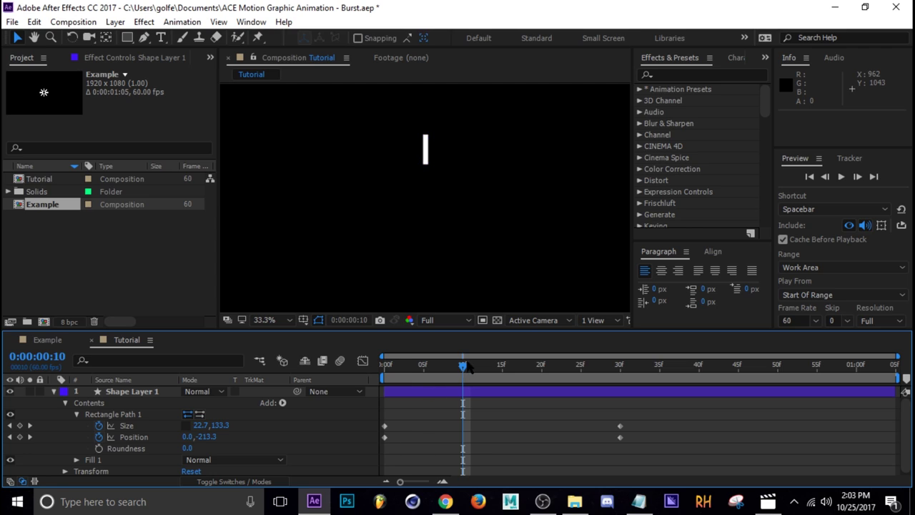
{"action": "left_click_drag", "start_coordinate": [467, 362], "coordinate": [574, 366]}
{"action": "key", "text": "space"}
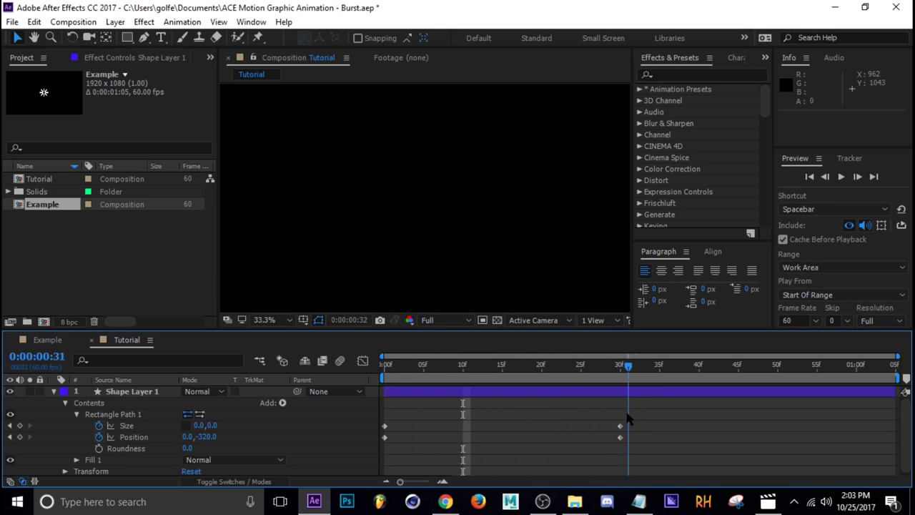
Keyframe the layer's Scale to grow from 30% at frame 0 to 124% at frame 30
{"action": "left_click", "coordinate": [76, 414]}
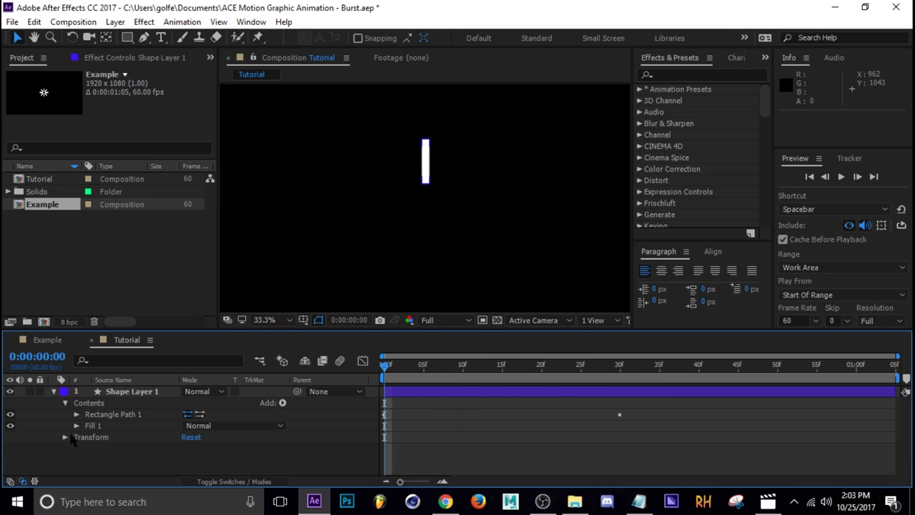
{"action": "left_click", "coordinate": [65, 436]}
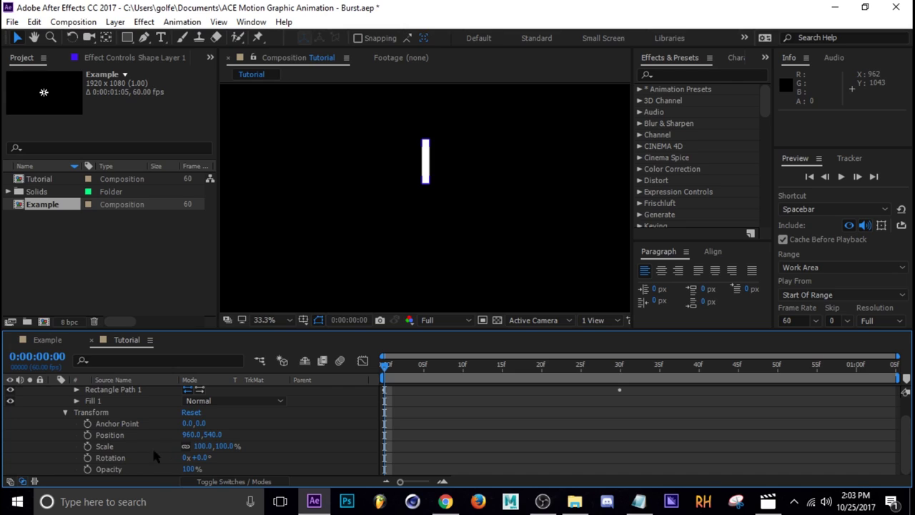
{"action": "left_click", "coordinate": [88, 446]}
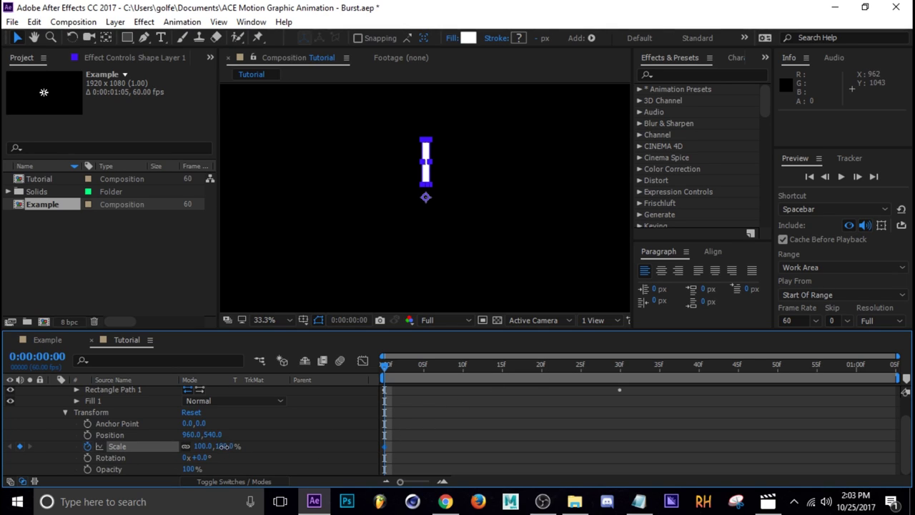
{"action": "left_click_drag", "start_coordinate": [222, 446], "coordinate": [180, 447]}
{"action": "left_click_drag", "start_coordinate": [456, 368], "coordinate": [619, 366]}
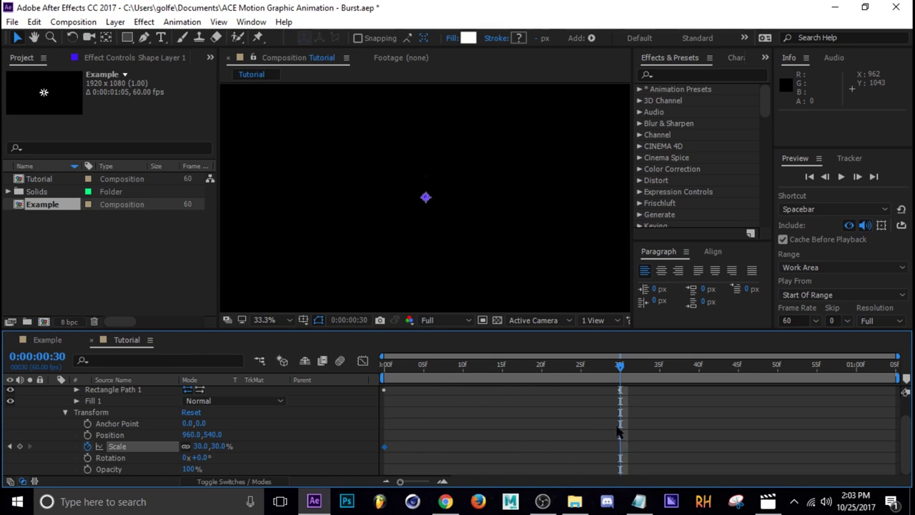
{"action": "scroll", "coordinate": [619, 428], "scroll_direction": "up", "scroll_amount": 1}
{"action": "scroll", "coordinate": [412, 444], "scroll_direction": "down", "scroll_amount": 1}
{"action": "left_click_drag", "start_coordinate": [213, 446], "coordinate": [289, 449]}
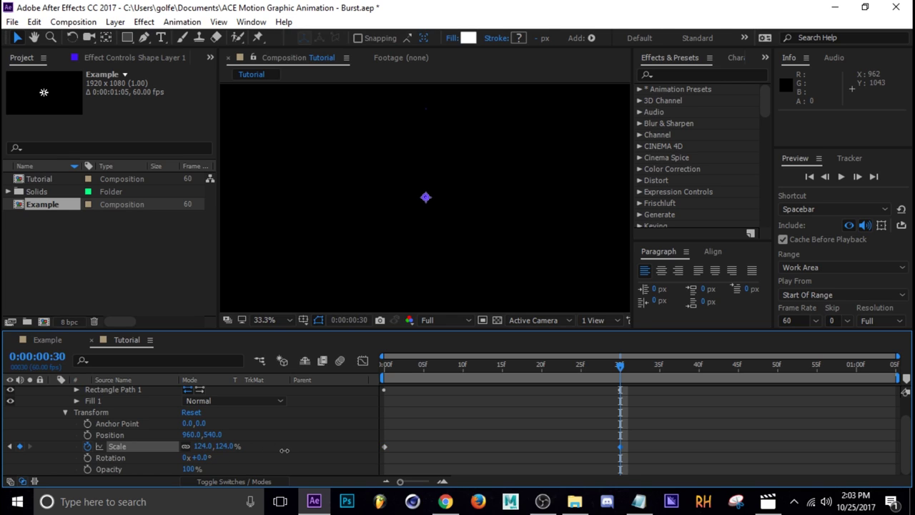
{"action": "left_click_drag", "start_coordinate": [621, 368], "coordinate": [541, 368]}
{"action": "left_click", "coordinate": [466, 414]}
{"action": "left_click", "coordinate": [400, 365]}
Select all six Size, Position and Scale keyframes and apply Easy Ease (F9)
{"action": "key", "text": "space"}
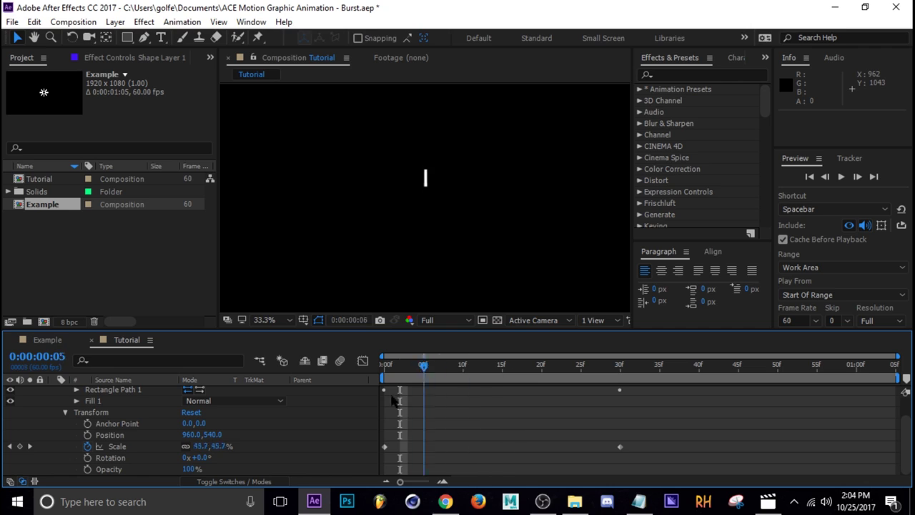
{"action": "key", "text": "space"}
{"action": "key", "text": "shift+Page_Down"}
{"action": "scroll", "coordinate": [429, 414], "scroll_direction": "up", "scroll_amount": 2}
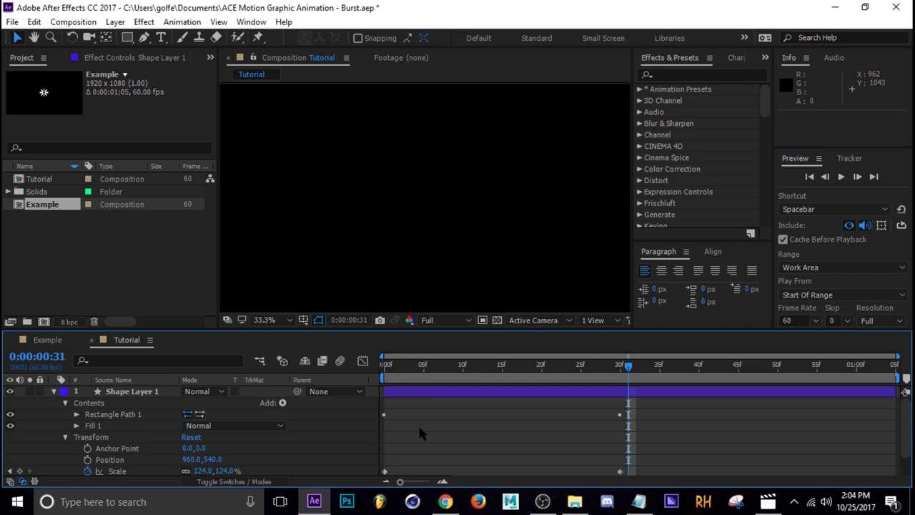
{"action": "left_click", "coordinate": [403, 389]}
{"action": "key", "text": "u"}
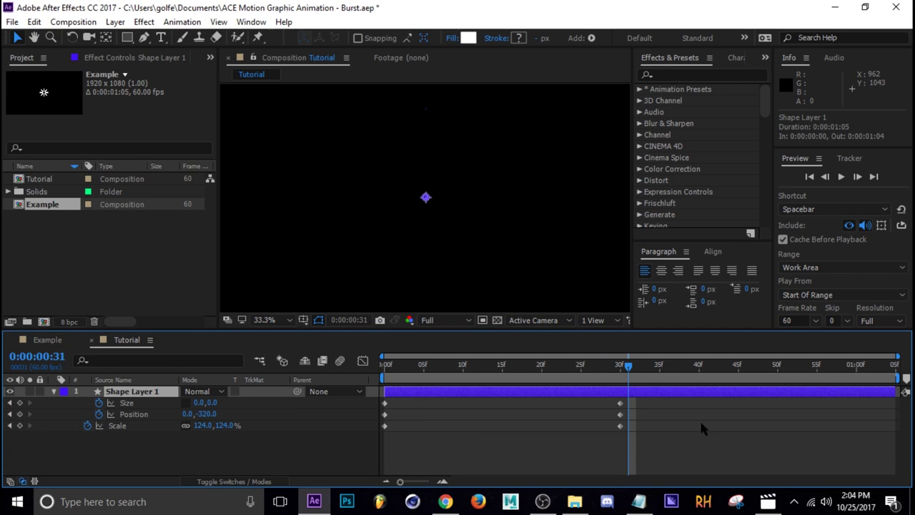
{"action": "left_click_drag", "start_coordinate": [718, 405], "coordinate": [350, 434]}
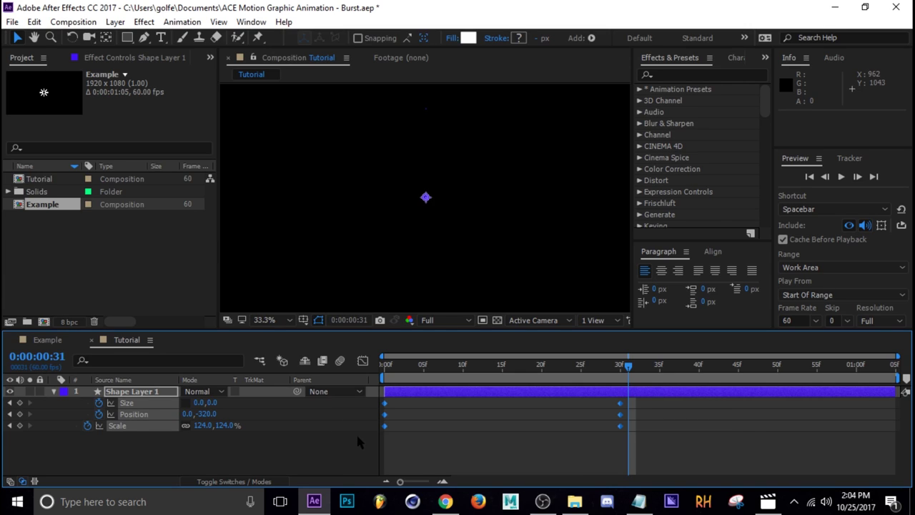
{"action": "key", "text": "F9"}
In the speed graph, drag the keyframe influence handles to create a sharp ease-out
{"action": "left_click", "coordinate": [362, 361]}
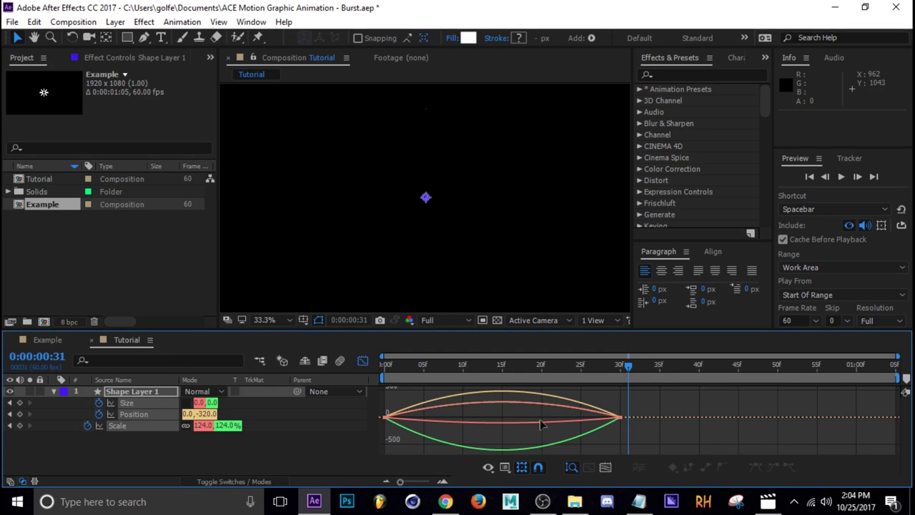
{"action": "left_click", "coordinate": [505, 468]}
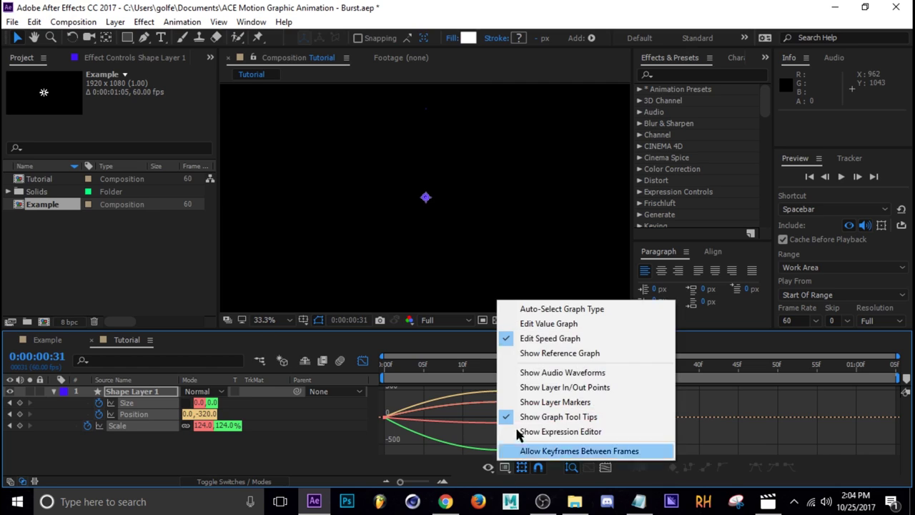
{"action": "left_click", "coordinate": [548, 339]}
{"action": "left_click_drag", "start_coordinate": [721, 399], "coordinate": [329, 426]}
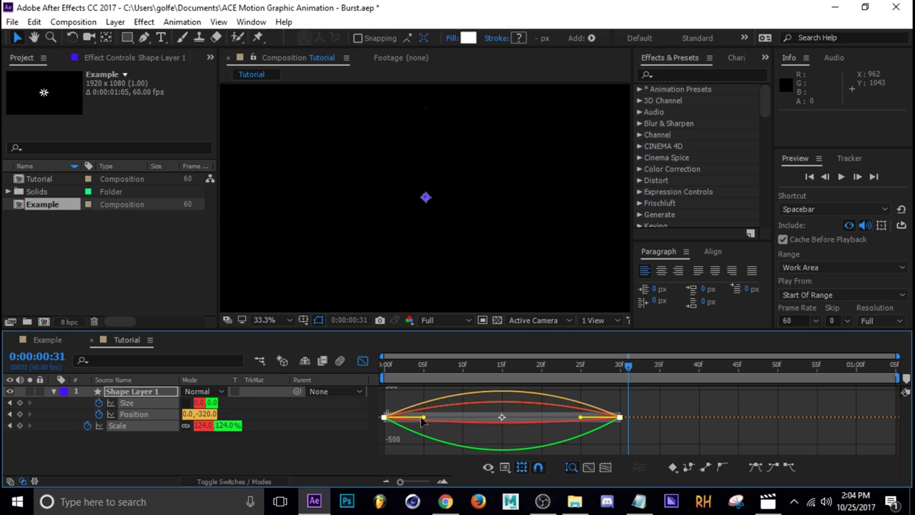
{"action": "left_click_drag", "start_coordinate": [422, 421], "coordinate": [368, 414]}
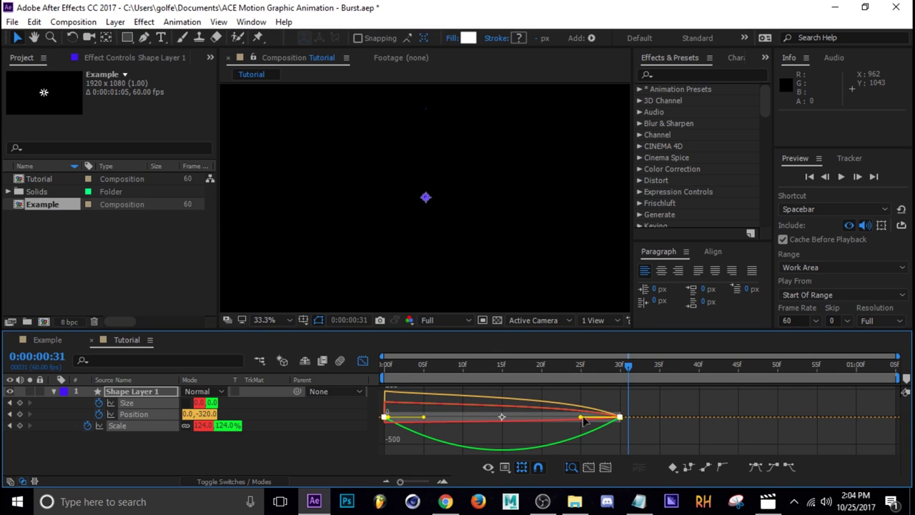
{"action": "left_click_drag", "start_coordinate": [583, 421], "coordinate": [472, 420]}
{"action": "left_click_drag", "start_coordinate": [426, 443], "coordinate": [529, 445]}
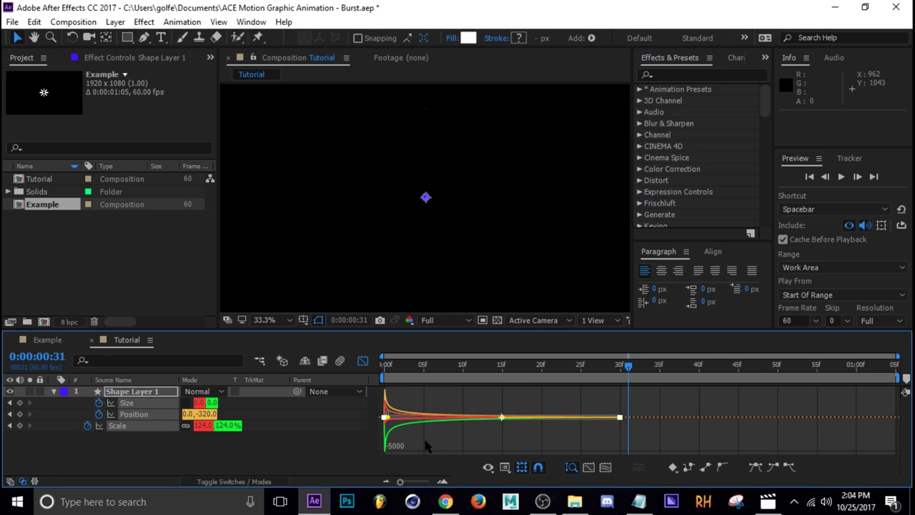
Back in the keyframe timeline, preview and scrub the eased burst animation
{"action": "left_click", "coordinate": [363, 361]}
{"action": "left_click", "coordinate": [485, 446]}
{"action": "key", "text": "space"}
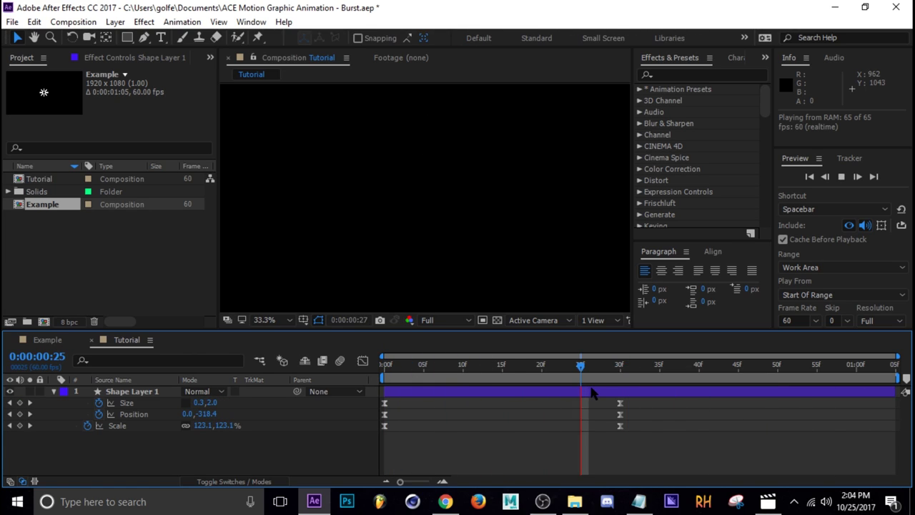
{"action": "key", "text": "space"}
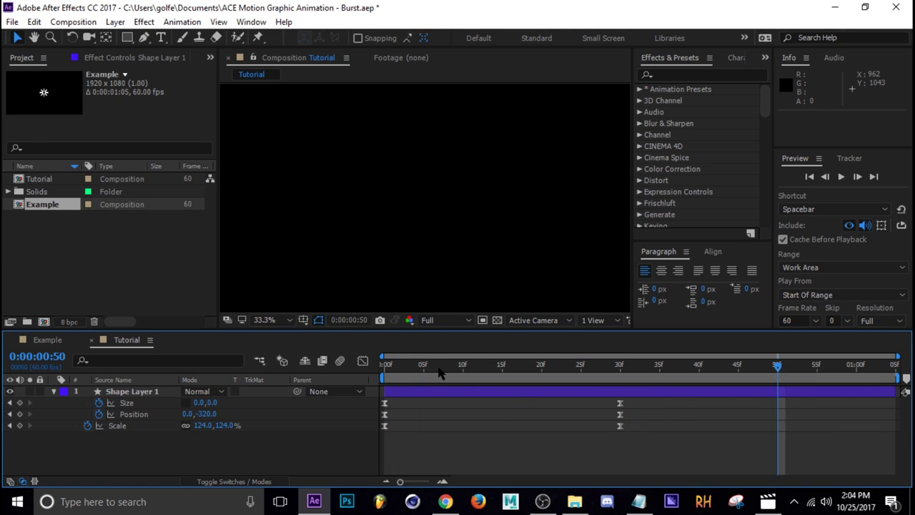
{"action": "left_click_drag", "start_coordinate": [439, 371], "coordinate": [408, 366]}
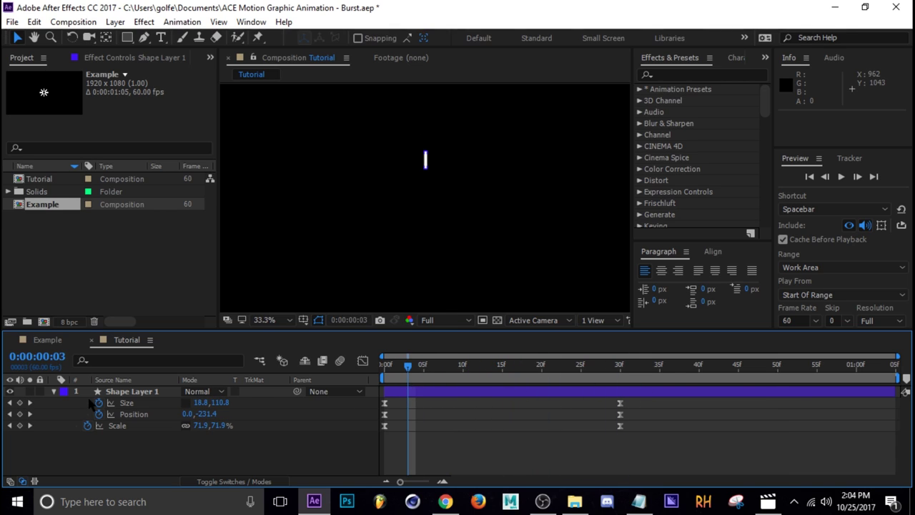
Add a Repeater to Shape Layer 1's Contents group
{"action": "left_click", "coordinate": [54, 392]}
{"action": "left_click", "coordinate": [51, 392]}
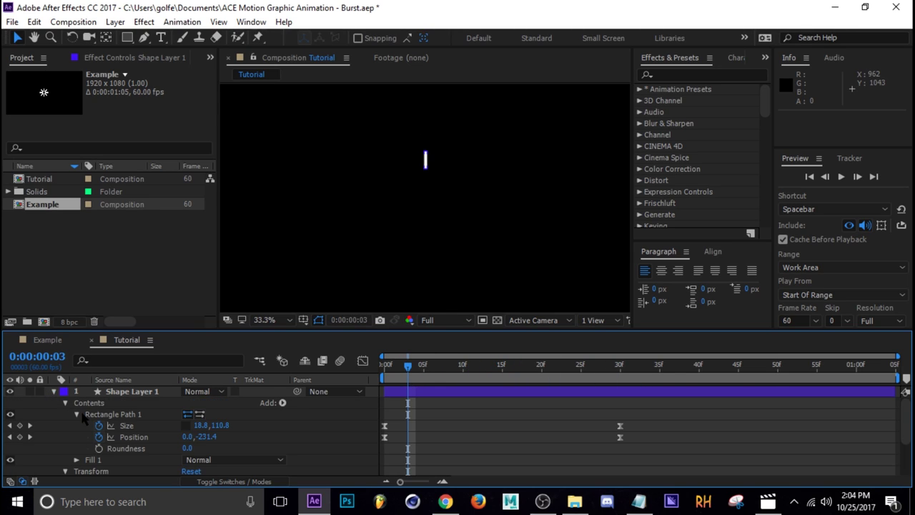
{"action": "left_click", "coordinate": [76, 414]}
{"action": "left_click", "coordinate": [168, 405]}
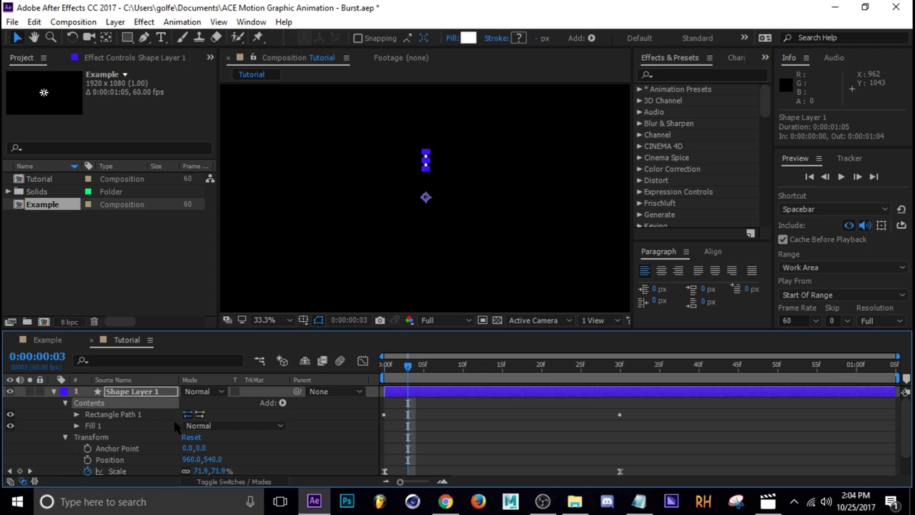
{"action": "left_click", "coordinate": [284, 401]}
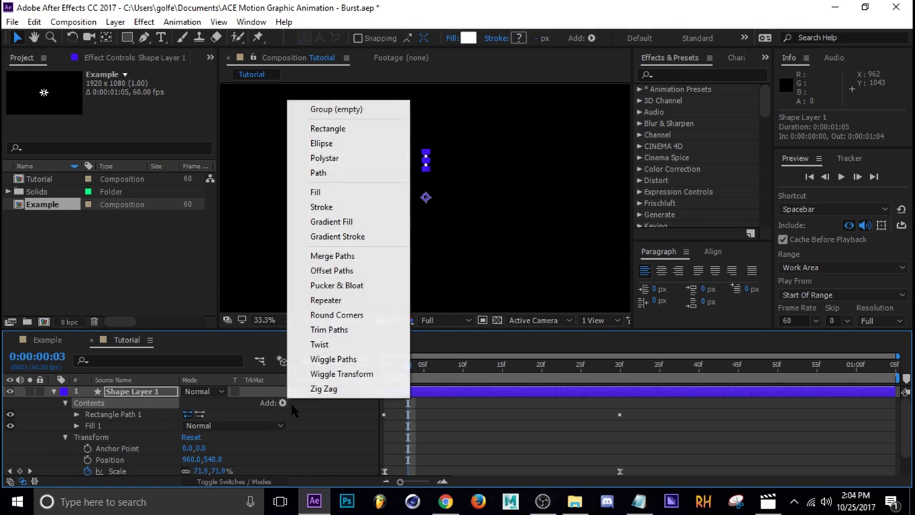
{"action": "left_click", "coordinate": [336, 301]}
Scrub to frame 9 to check the three repeated bars and expand Repeater 1's settings
{"action": "scroll", "coordinate": [163, 413], "scroll_direction": "down", "scroll_amount": 2}
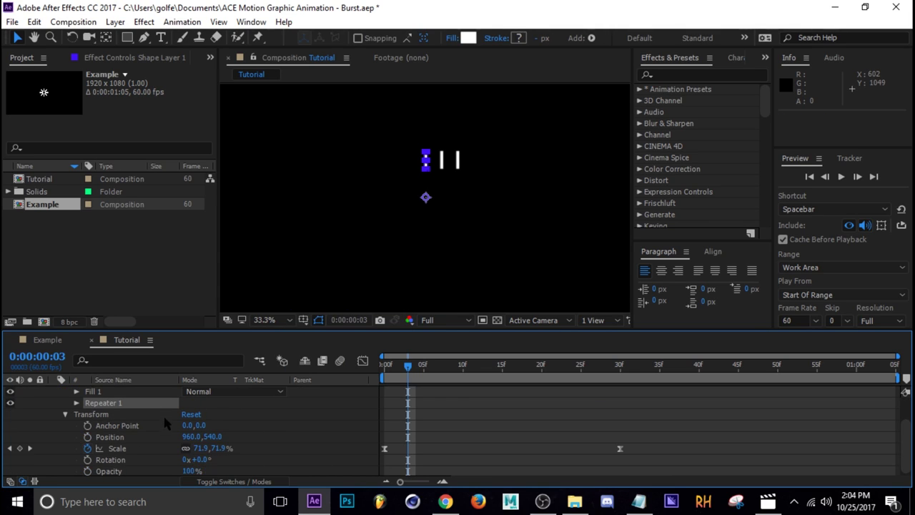
{"action": "mouse_move", "coordinate": [446, 376]}
{"action": "left_mouse_down"}
{"action": "mouse_move", "coordinate": [426, 373]}
{"action": "mouse_move", "coordinate": [463, 372]}
{"action": "mouse_move", "coordinate": [408, 371]}
{"action": "mouse_move", "coordinate": [548, 372]}
{"action": "mouse_move", "coordinate": [447, 378]}
{"action": "left_mouse_up"}
{"action": "left_click", "coordinate": [488, 434]}
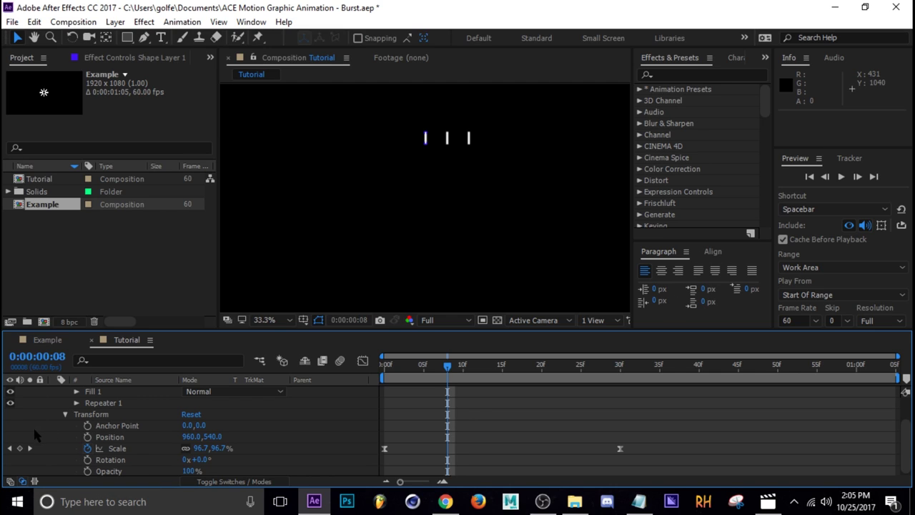
{"action": "scroll", "coordinate": [35, 431], "scroll_direction": "up", "scroll_amount": 2}
{"action": "left_click", "coordinate": [65, 448]}
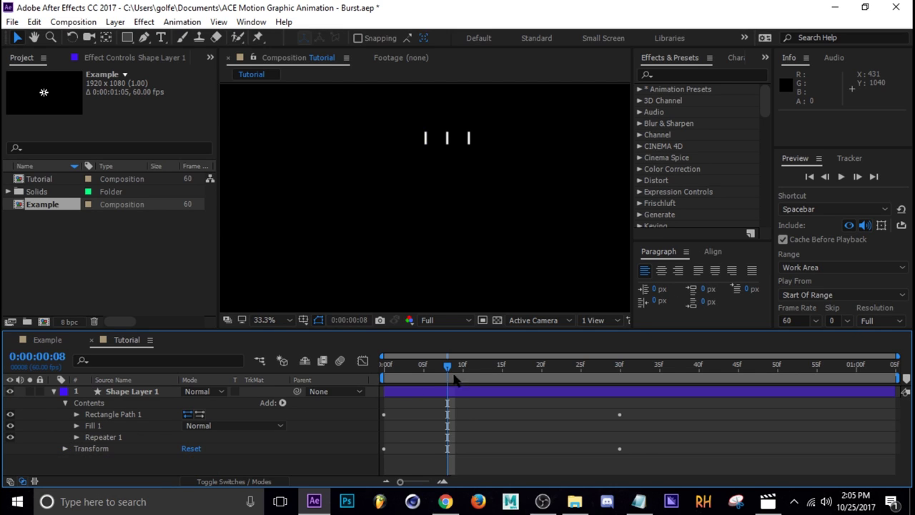
{"action": "left_click_drag", "start_coordinate": [470, 368], "coordinate": [456, 367]}
{"action": "left_click", "coordinate": [77, 437]}
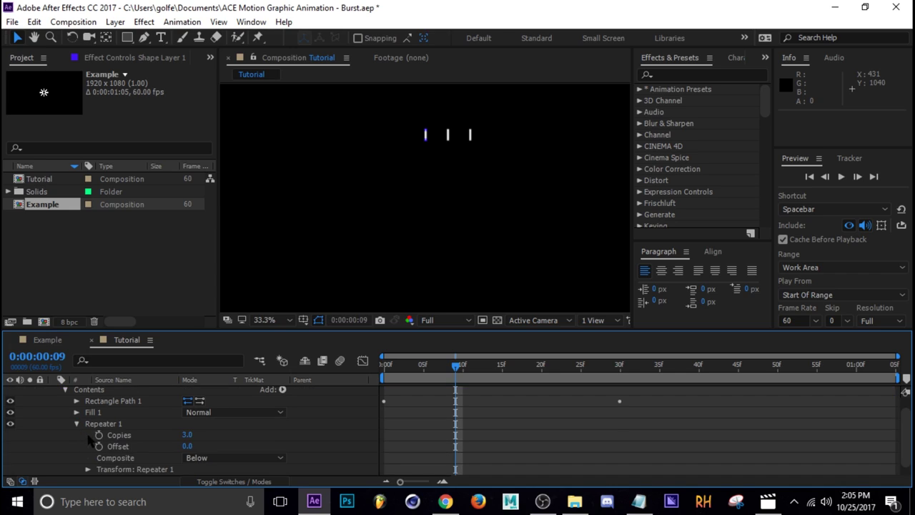
Set Repeater 1's Copies to 9
{"action": "left_click", "coordinate": [188, 434]}
{"action": "type", "text": "9"}
{"action": "left_click", "coordinate": [123, 434]}
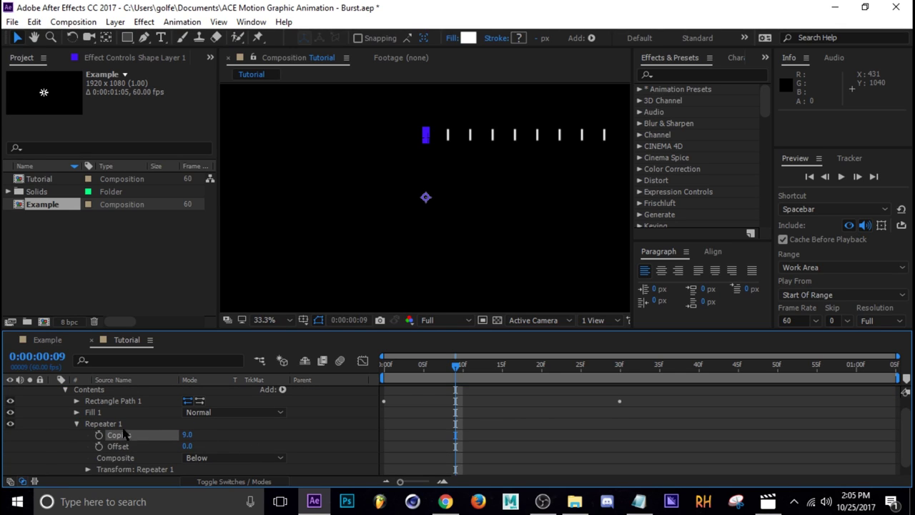
{"action": "left_click", "coordinate": [76, 424]}
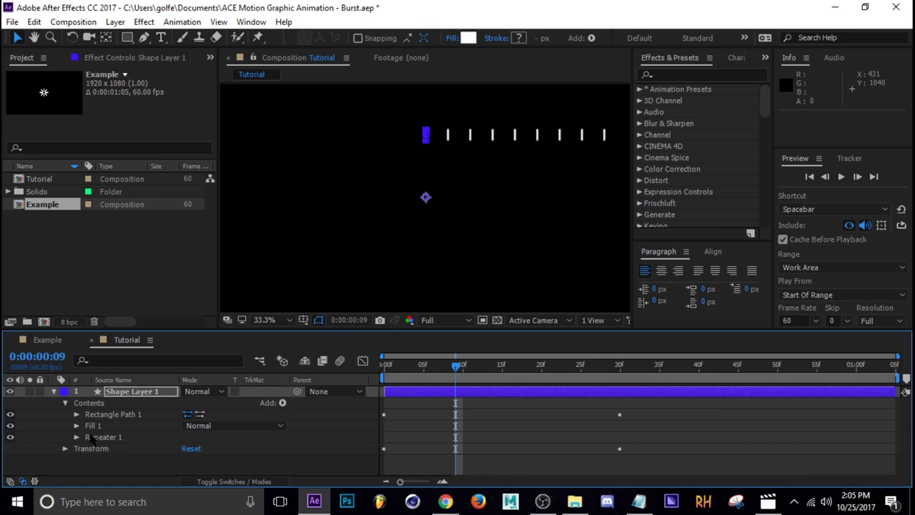
{"action": "left_click", "coordinate": [76, 437]}
Set the repeater transform Position to 0,0 and Rotation to 360/9 (40°), then scrub to check
{"action": "scroll", "coordinate": [79, 439], "scroll_direction": "down", "scroll_amount": 2}
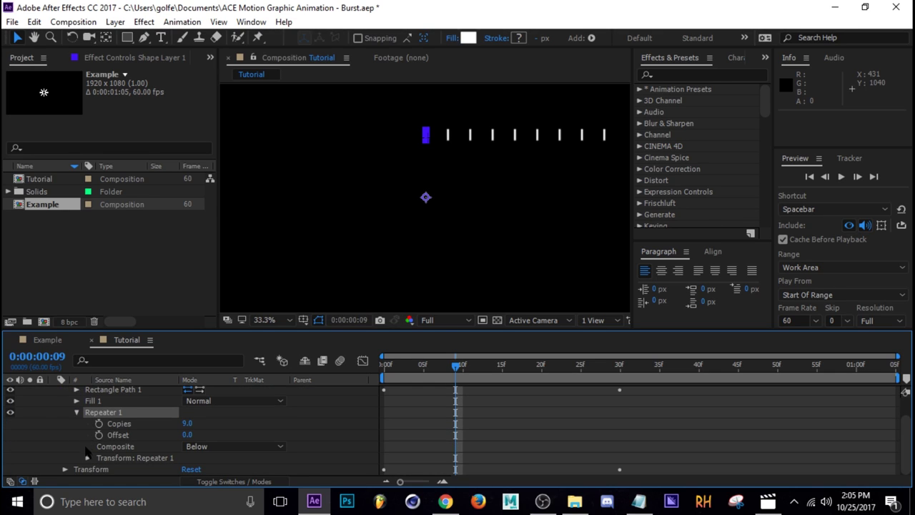
{"action": "left_click", "coordinate": [87, 458]}
{"action": "scroll", "coordinate": [119, 445], "scroll_direction": "down", "scroll_amount": 3}
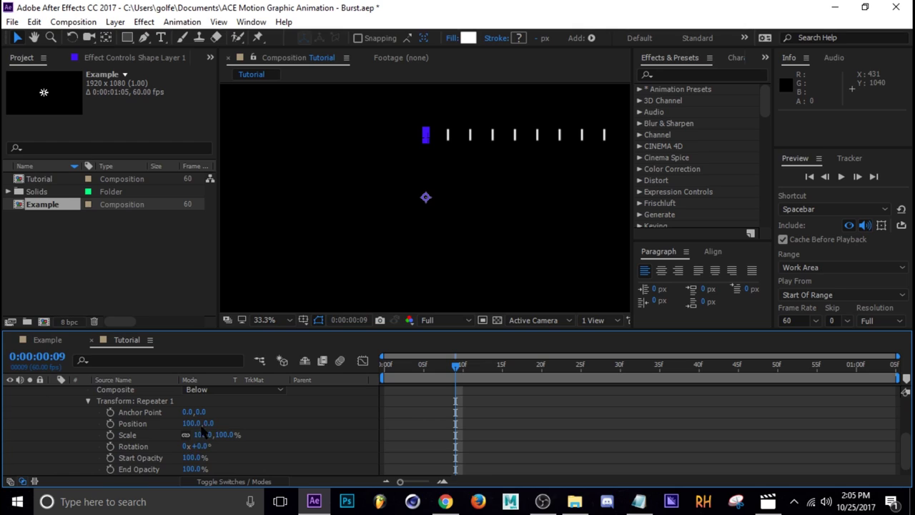
{"action": "left_click", "coordinate": [191, 424]}
{"action": "key", "text": "Return"}
{"action": "left_click", "coordinate": [200, 446]}
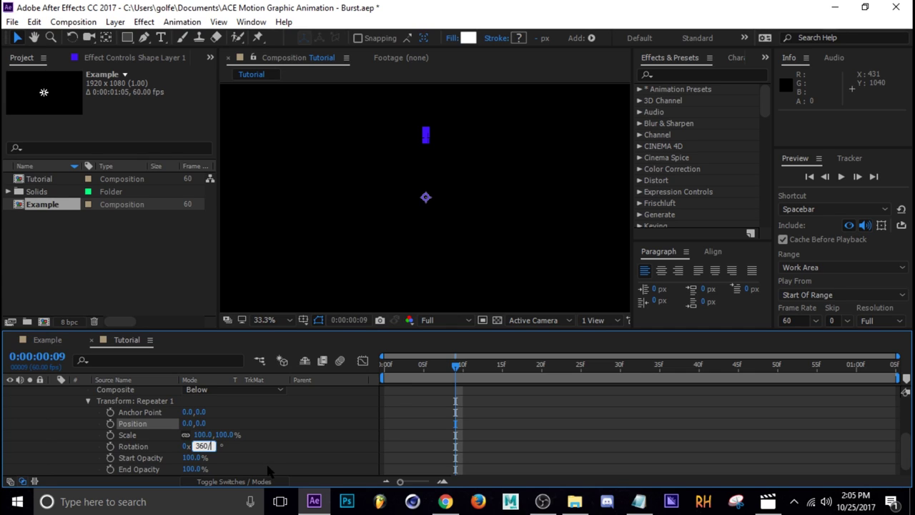
{"action": "type", "text": "360/9"}
{"action": "key", "text": "Return"}
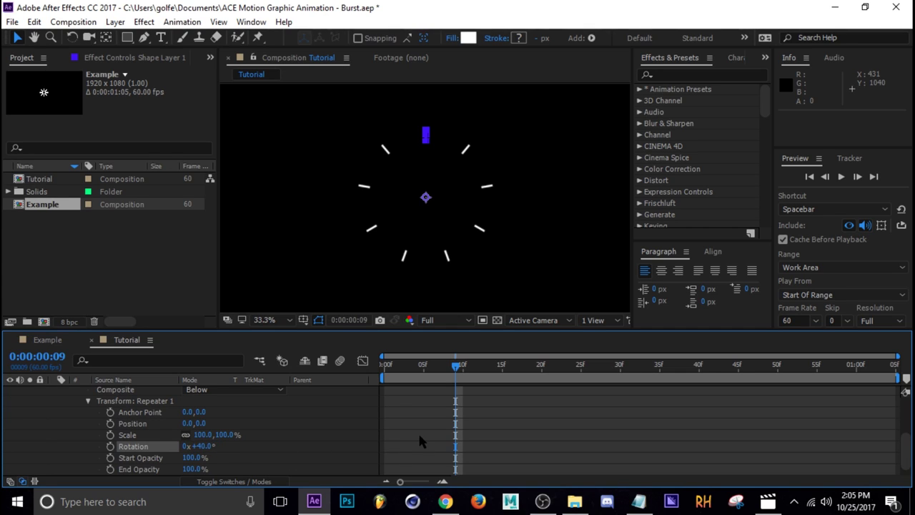
{"action": "left_click_drag", "start_coordinate": [465, 373], "coordinate": [395, 374]}
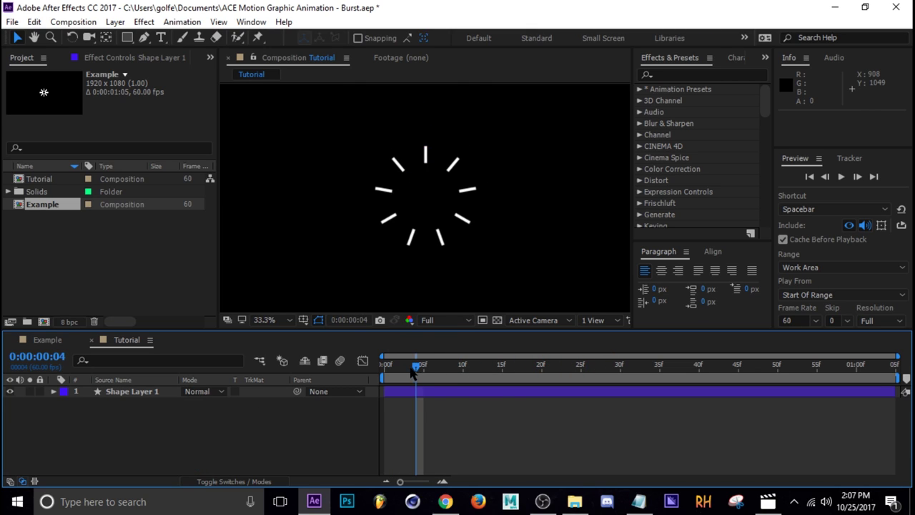
Duplicate Shape Layer 1, delay the original by 2 frames, and colour its fill red
{"action": "mouse_move", "coordinate": [415, 372]}
{"action": "left_mouse_down"}
{"action": "mouse_move", "coordinate": [580, 370]}
{"action": "mouse_move", "coordinate": [417, 374]}
{"action": "mouse_move", "coordinate": [551, 380]}
{"action": "mouse_move", "coordinate": [432, 375]}
{"action": "mouse_move", "coordinate": [455, 378]}
{"action": "left_mouse_up"}
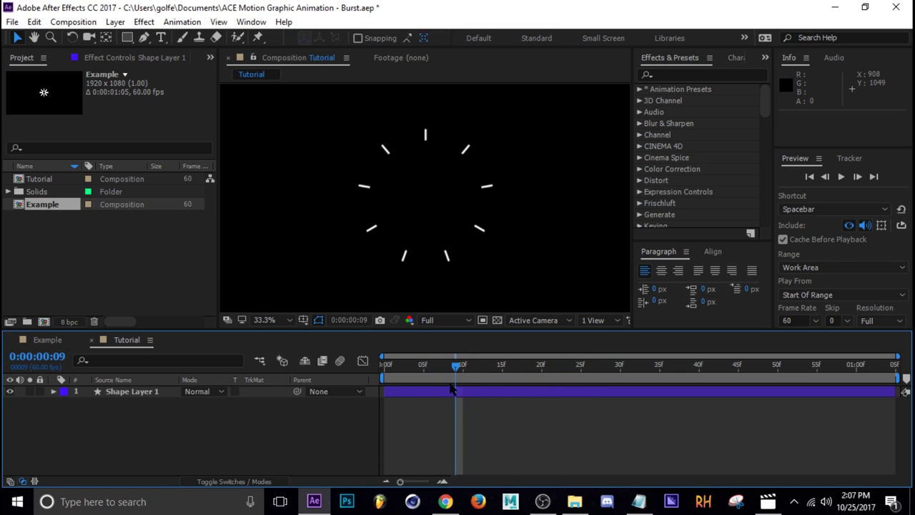
{"action": "left_click", "coordinate": [449, 392]}
{"action": "key", "text": "ctrl+d"}
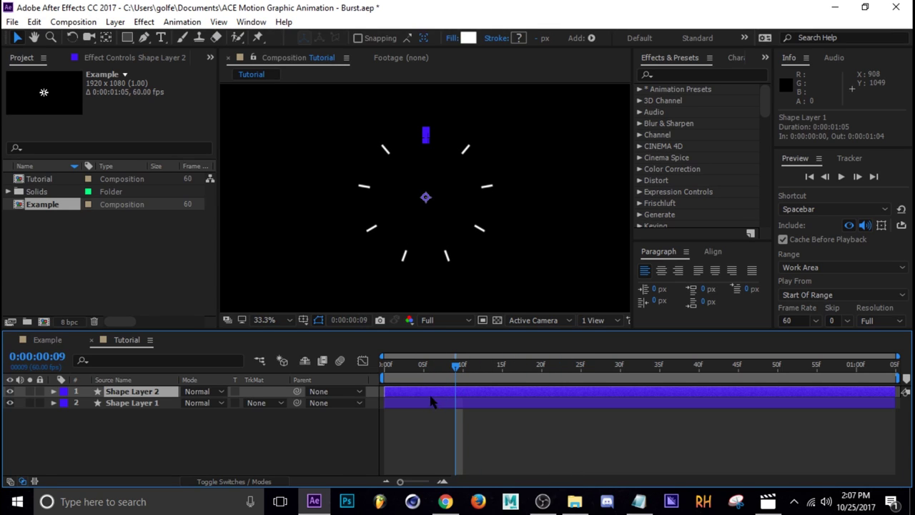
{"action": "left_click_drag", "start_coordinate": [407, 403], "coordinate": [431, 408]}
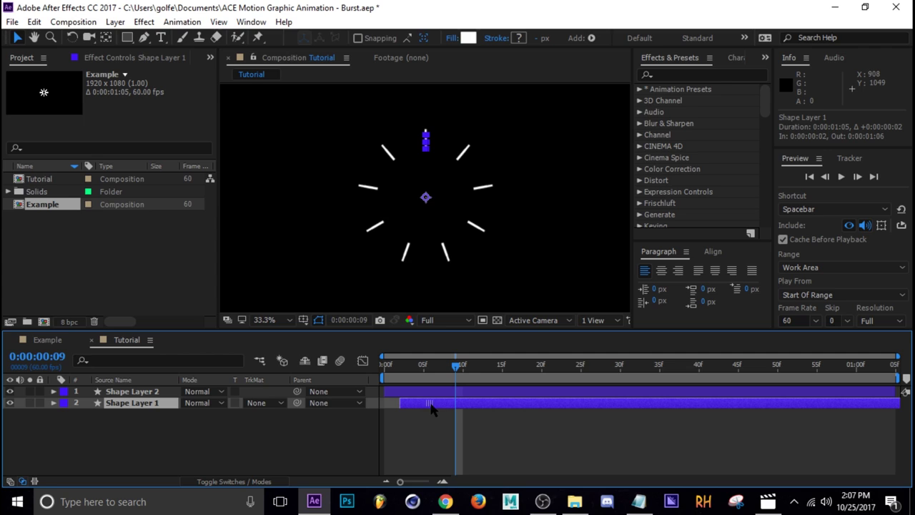
{"action": "left_click_drag", "start_coordinate": [457, 375], "coordinate": [432, 368]}
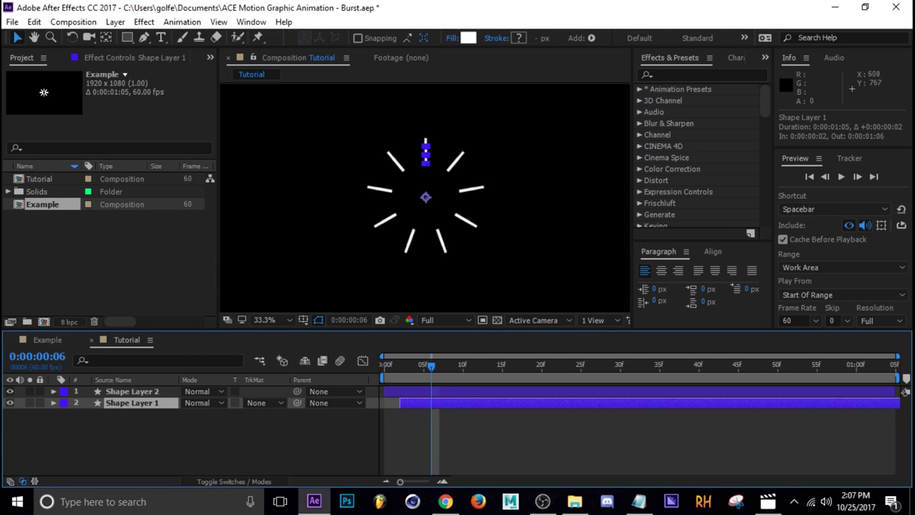
{"action": "left_click", "coordinate": [468, 37]}
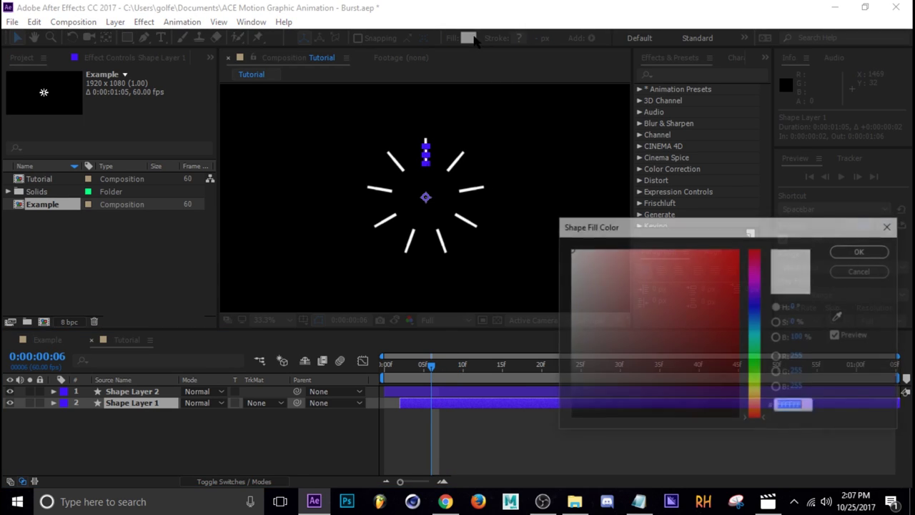
{"action": "left_click_drag", "start_coordinate": [629, 282], "coordinate": [709, 226]}
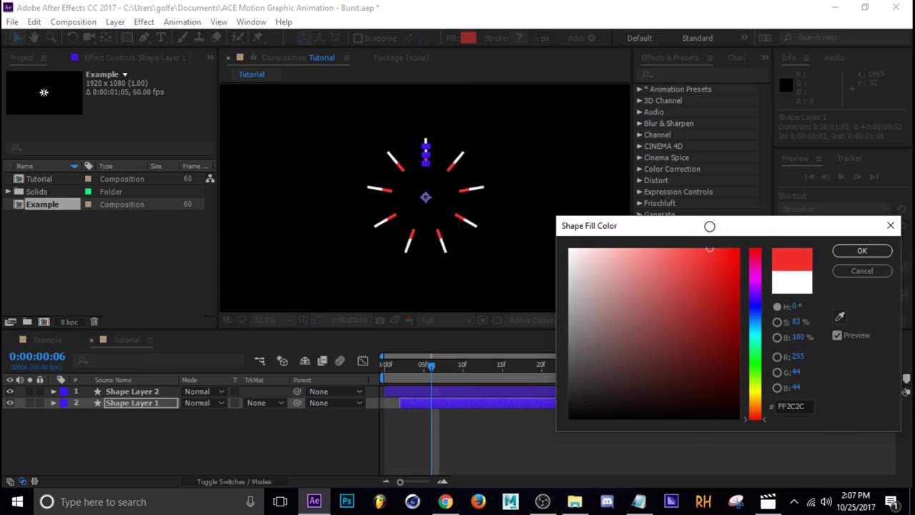
{"action": "left_click", "coordinate": [842, 251]}
Duplicate the red layer, delay the original further, and colour its fill blue
{"action": "left_click", "coordinate": [431, 415]}
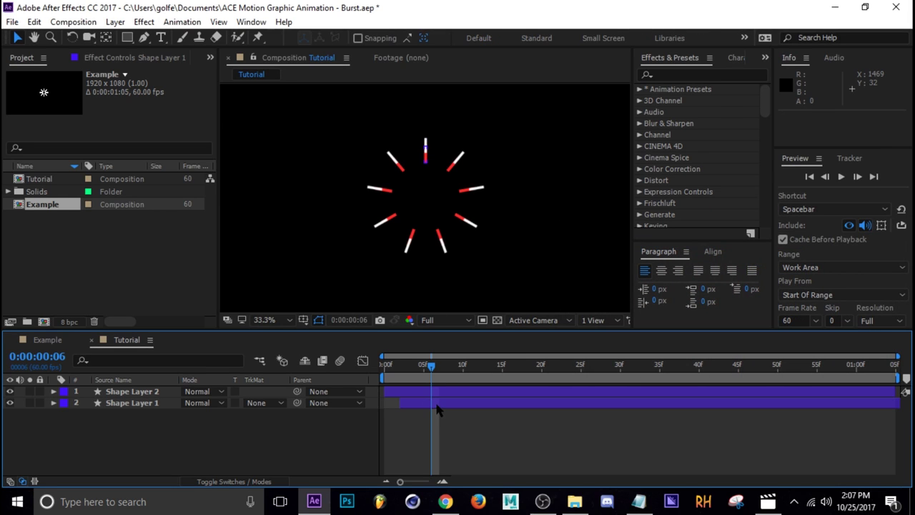
{"action": "left_click", "coordinate": [437, 407]}
{"action": "key", "text": "ctrl+d"}
{"action": "left_click_drag", "start_coordinate": [432, 413], "coordinate": [456, 420]}
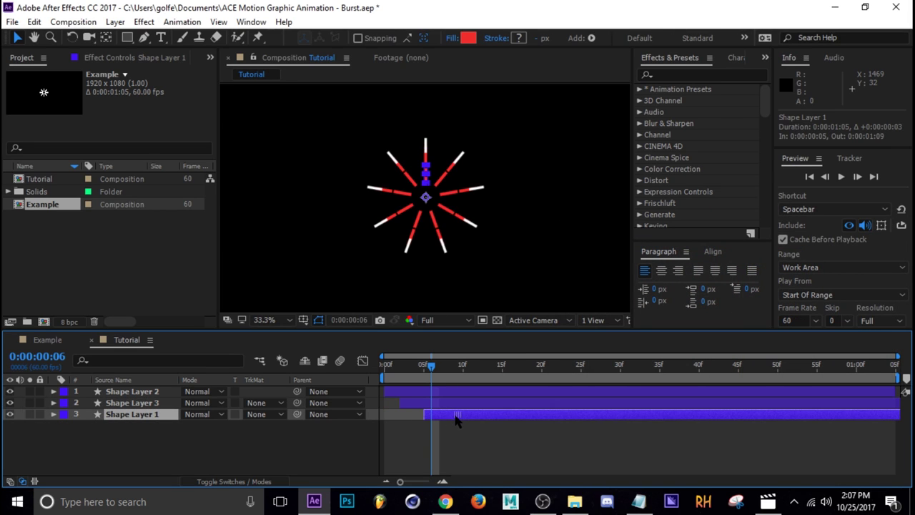
{"action": "left_click", "coordinate": [468, 37]}
{"action": "left_click", "coordinate": [751, 301]}
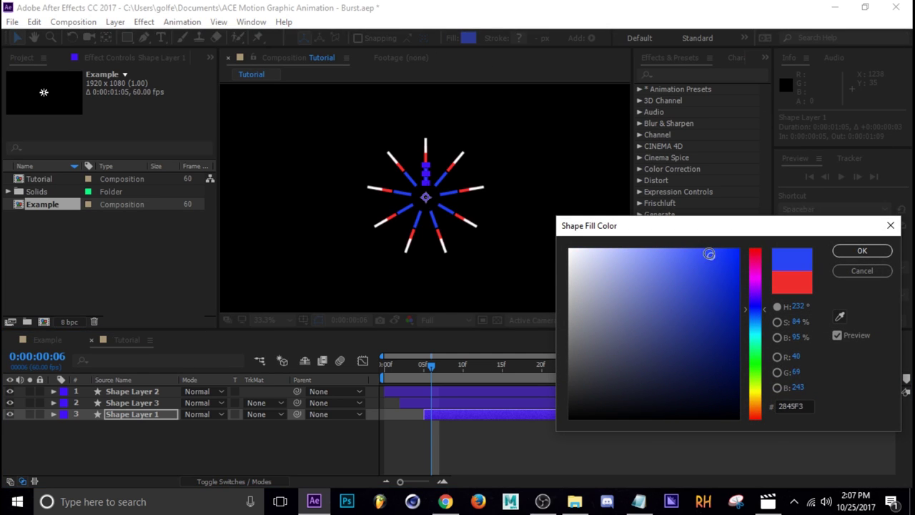
{"action": "left_click", "coordinate": [705, 251]}
{"action": "left_click", "coordinate": [861, 250]}
Play back and scrub to frame 30 to check the white, red and blue burst
{"action": "left_click", "coordinate": [609, 375]}
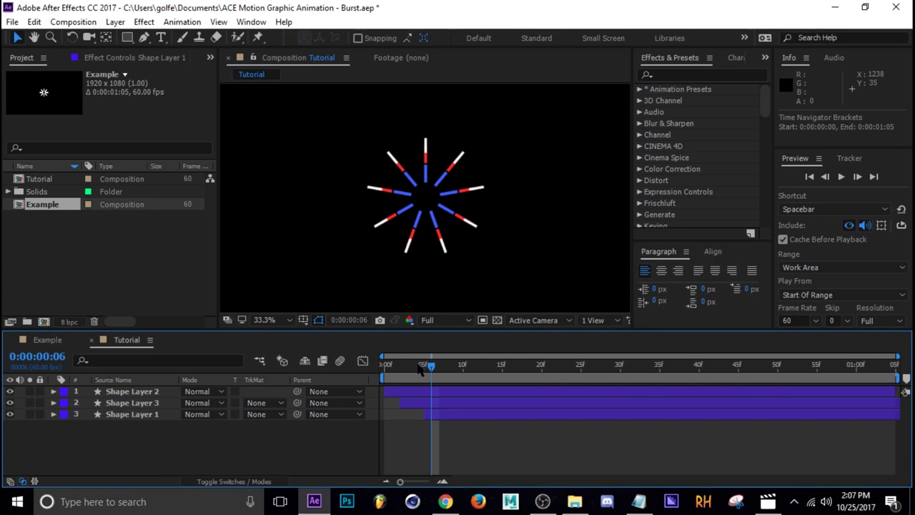
{"action": "key", "text": "space"}
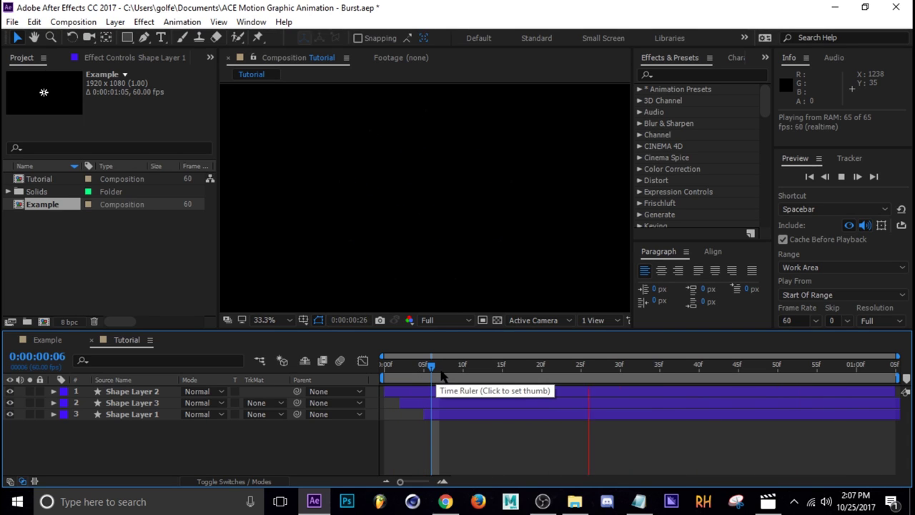
{"action": "left_click_drag", "start_coordinate": [460, 367], "coordinate": [537, 461]}
{"action": "left_click_drag", "start_coordinate": [556, 376], "coordinate": [624, 374]}
Create Shape Layer 4 at the bottom of the stack holding an ellipse path
{"action": "right_click", "coordinate": [135, 454]}
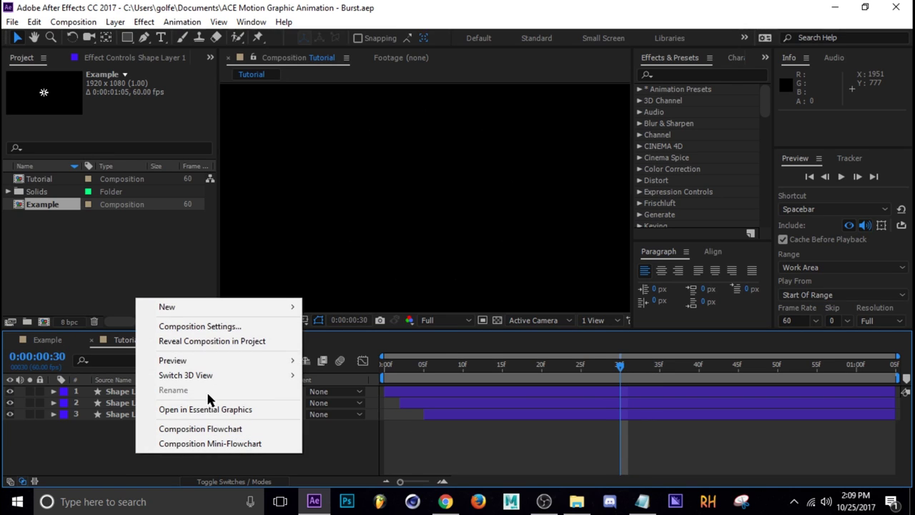
{"action": "mouse_move", "coordinate": [183, 309]}
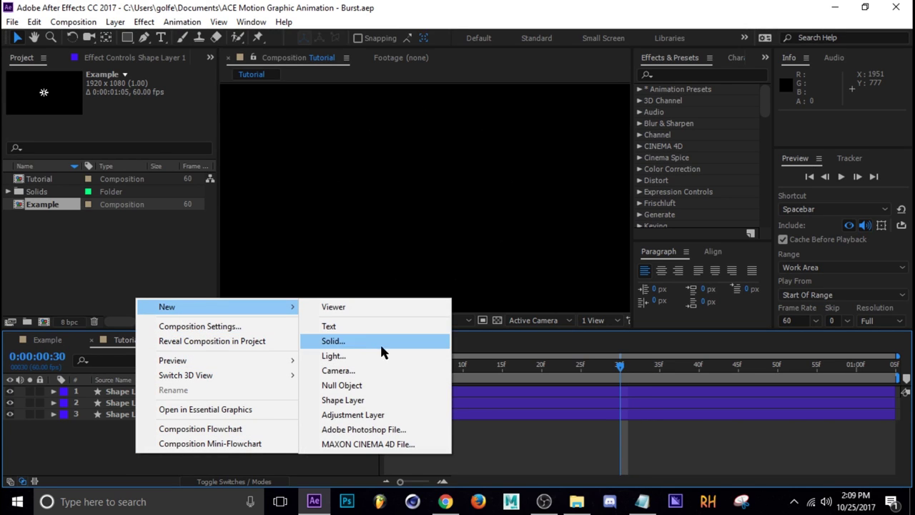
{"action": "left_click", "coordinate": [350, 400]}
{"action": "left_click_drag", "start_coordinate": [141, 394], "coordinate": [143, 453]}
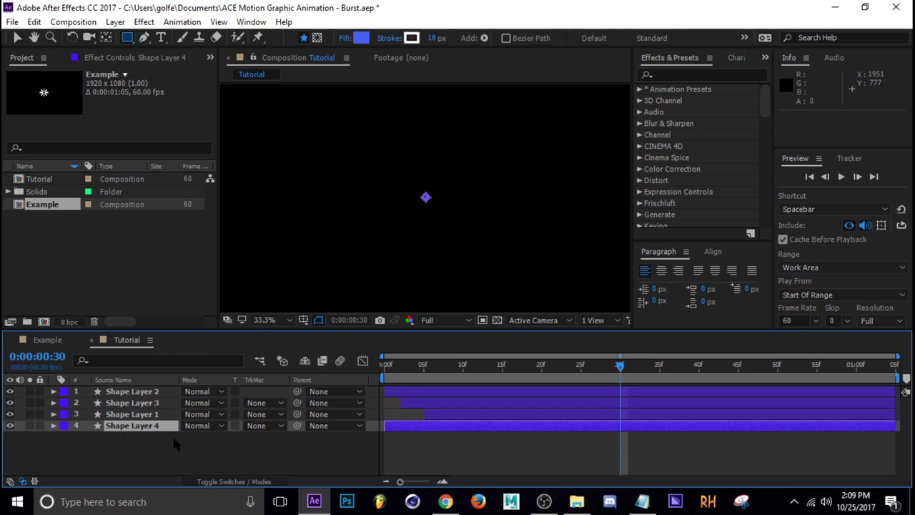
{"action": "left_click", "coordinate": [54, 426]}
{"action": "left_click", "coordinate": [283, 436]}
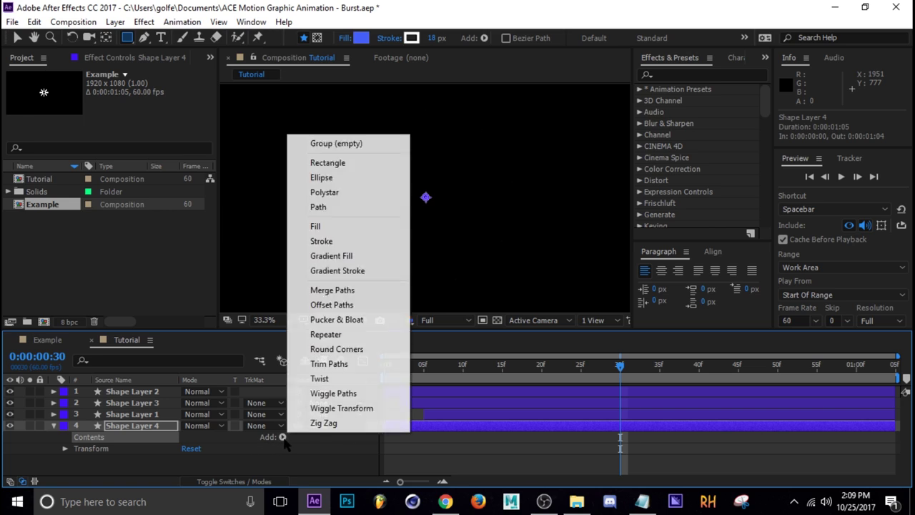
{"action": "left_click", "coordinate": [343, 178]}
Add a 10 px stroke to the ellipse and size it 571×571
{"action": "left_click", "coordinate": [283, 436]}
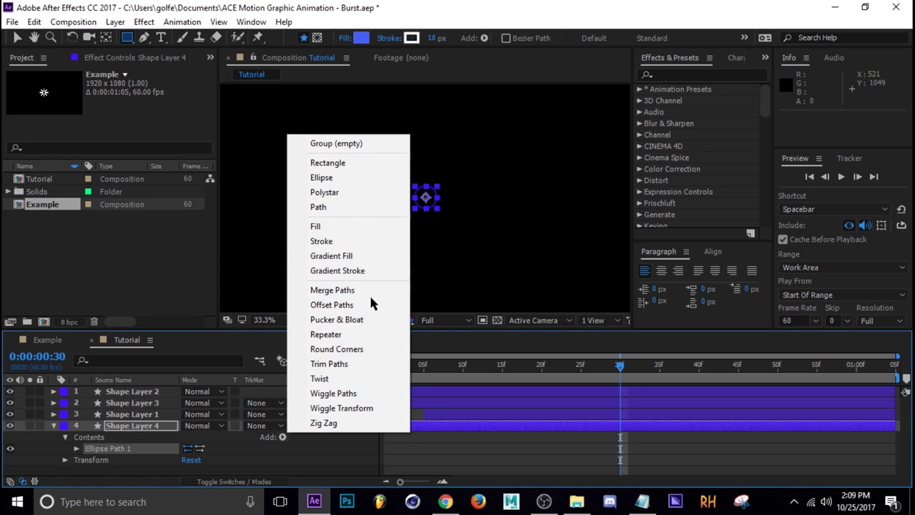
{"action": "left_click", "coordinate": [361, 240]}
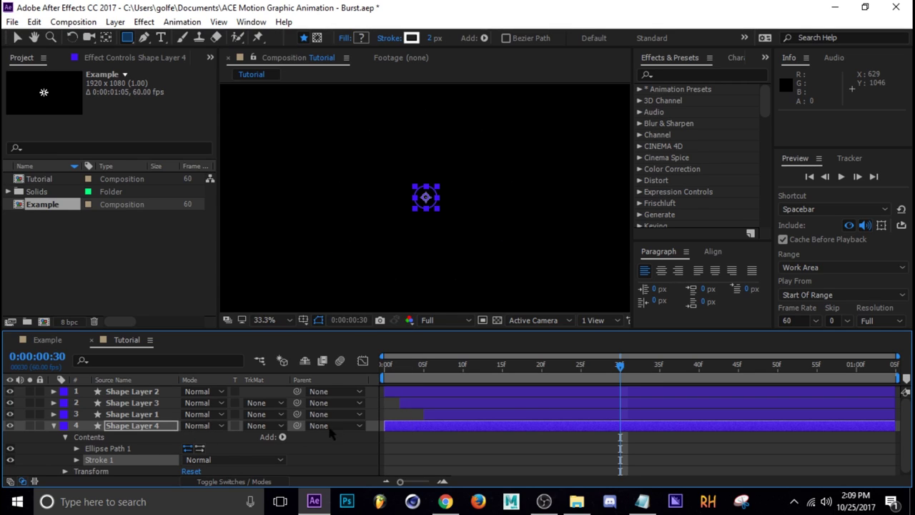
{"action": "left_click", "coordinate": [635, 367]}
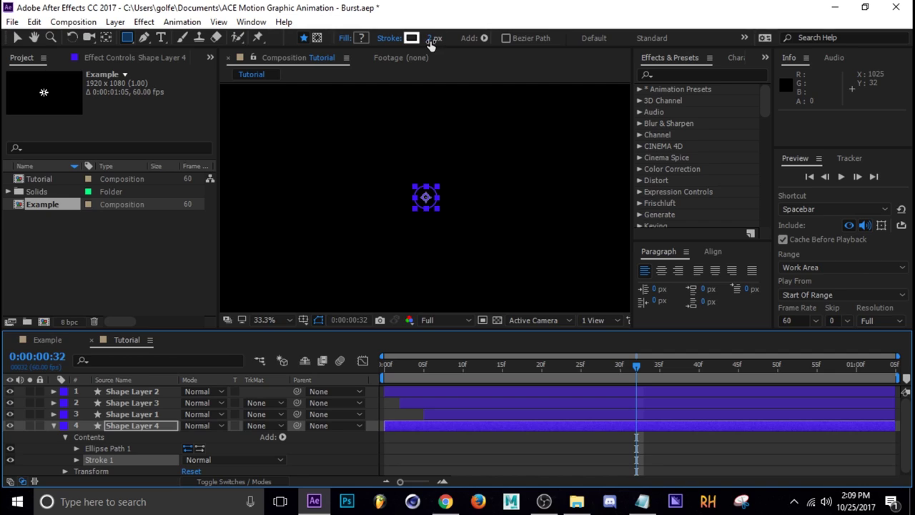
{"action": "left_click_drag", "start_coordinate": [430, 41], "coordinate": [434, 41]}
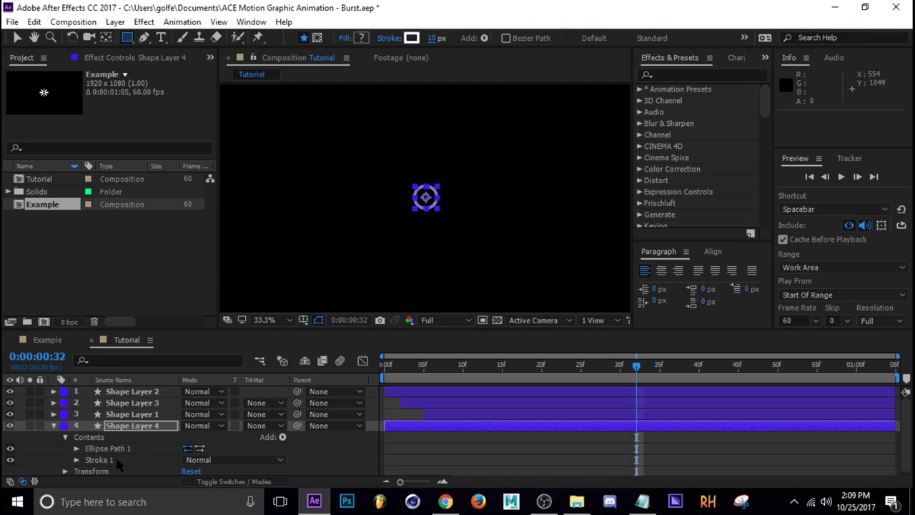
{"action": "left_click", "coordinate": [76, 448]}
{"action": "scroll", "coordinate": [149, 454], "scroll_direction": "down", "scroll_amount": 1}
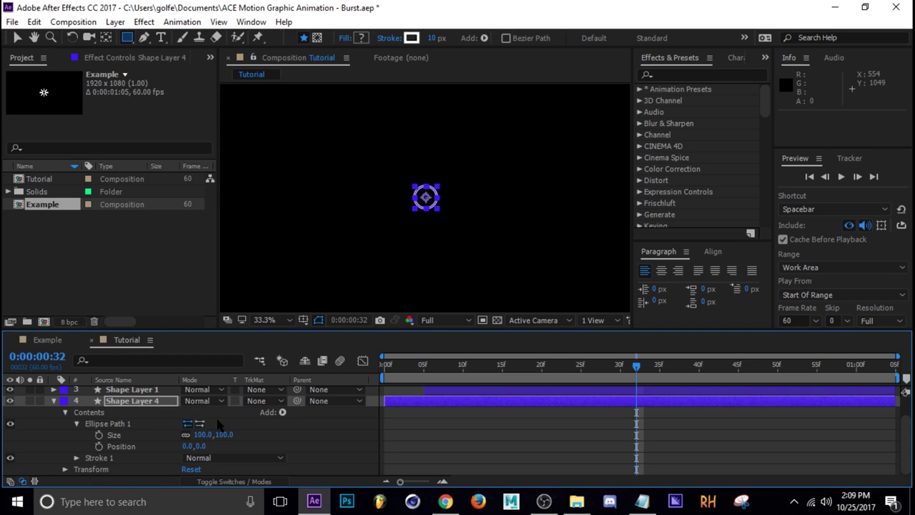
{"action": "left_click_drag", "start_coordinate": [222, 438], "coordinate": [561, 458]}
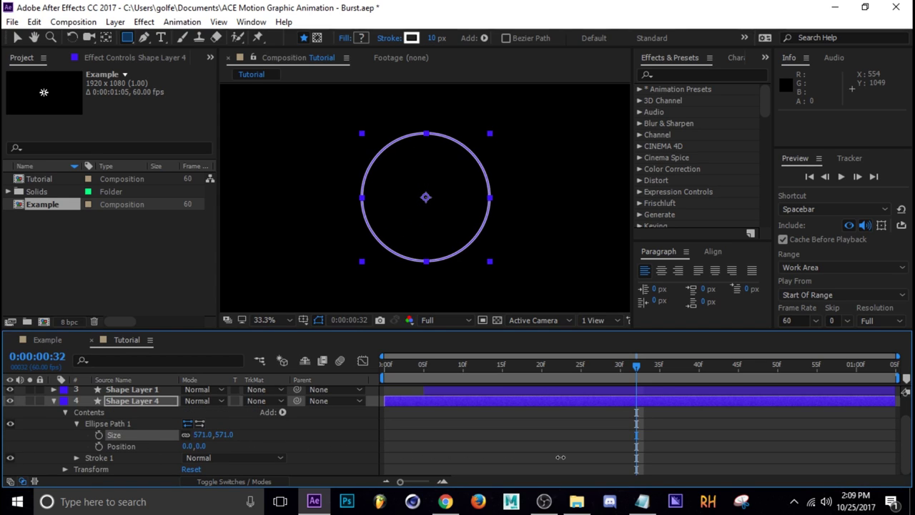
Keyframe the ring's Size from 571 at frame 32 to 901 at frame 42
{"action": "left_click", "coordinate": [99, 435]}
{"action": "key", "text": "Page_Down"}
{"action": "key", "text": "Page_Down"}
{"action": "key", "text": "Page_Down"}
{"action": "key", "text": "Page_Down"}
{"action": "key", "text": "Page_Down"}
{"action": "key", "text": "Page_Down"}
{"action": "key", "text": "Page_Down"}
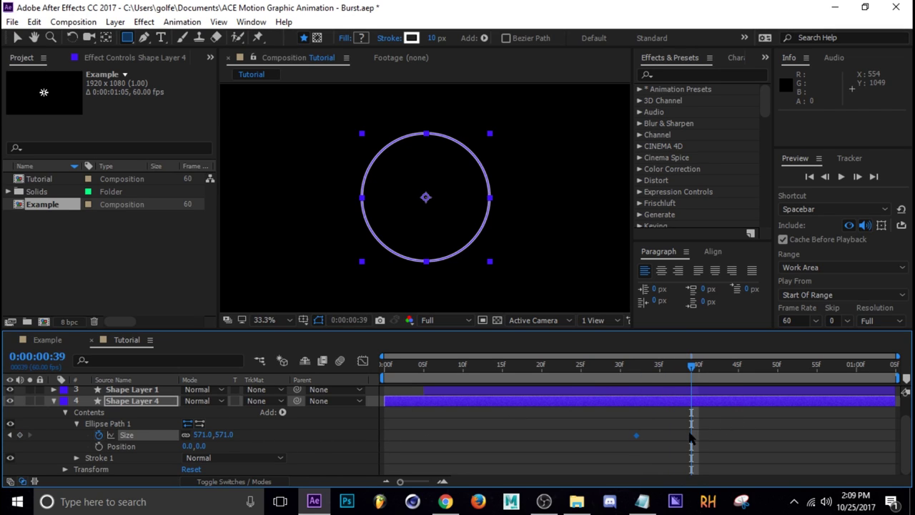
{"action": "key", "text": "Page_Down"}
{"action": "key", "text": "Page_Down"}
{"action": "key", "text": "Page_Down"}
{"action": "left_click_drag", "start_coordinate": [213, 434], "coordinate": [501, 460]}
{"action": "left_click_drag", "start_coordinate": [715, 366], "coordinate": [637, 388]}
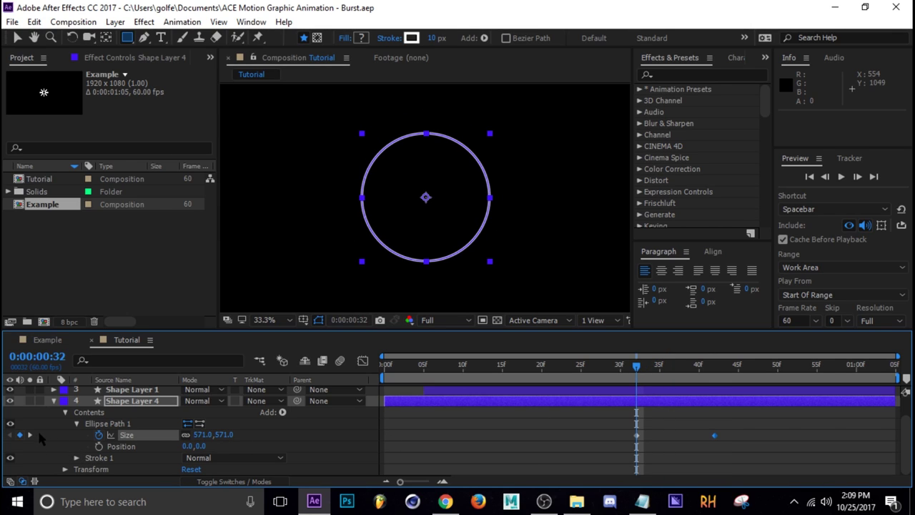
Keyframe the stroke width from 10 at frame 32 down to 1 at frame 42
{"action": "left_click", "coordinate": [76, 457]}
{"action": "scroll", "coordinate": [167, 427], "scroll_direction": "down", "scroll_amount": 4}
{"action": "scroll", "coordinate": [111, 441], "scroll_direction": "up", "scroll_amount": 2}
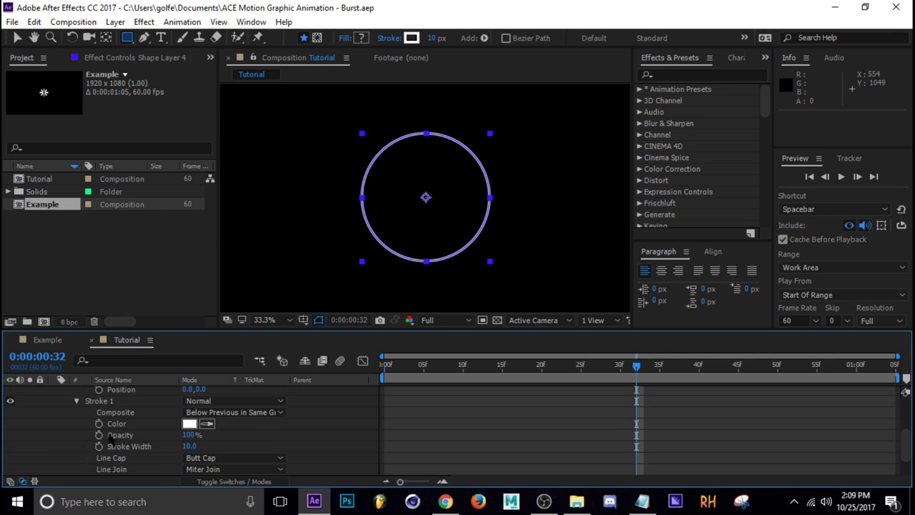
{"action": "left_click", "coordinate": [99, 446]}
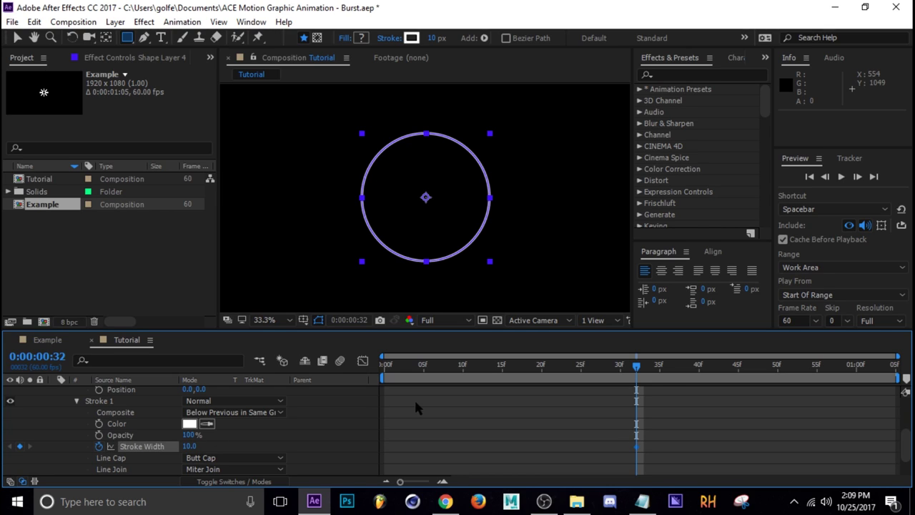
{"action": "left_click_drag", "start_coordinate": [638, 366], "coordinate": [715, 366]}
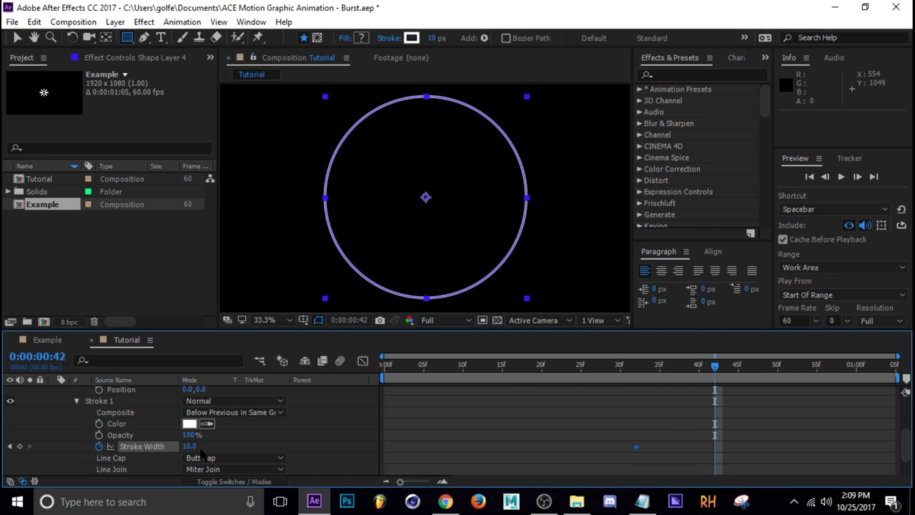
{"action": "mouse_move", "coordinate": [183, 446]}
{"action": "left_mouse_down"}
{"action": "mouse_move", "coordinate": [190, 449]}
{"action": "mouse_move", "coordinate": [8, 445]}
{"action": "left_mouse_up"}
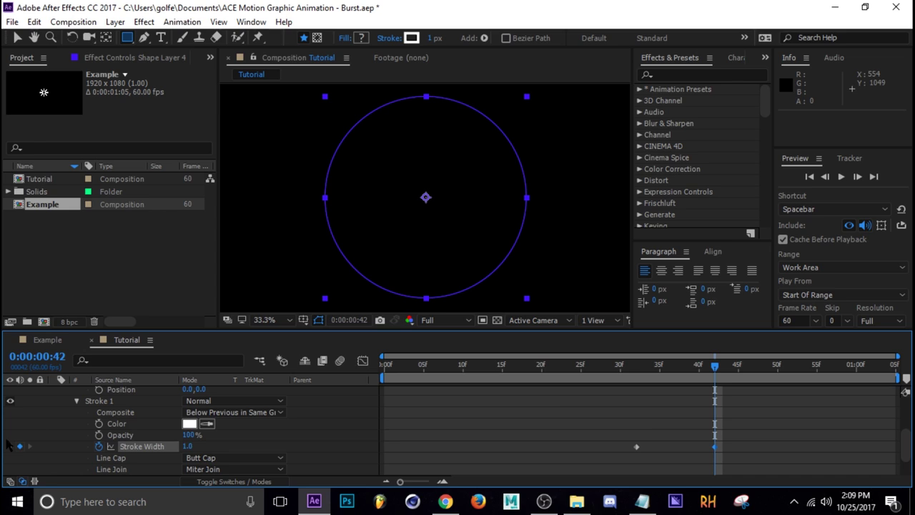
Scrub through the ring animation with the layer deselected to check the expanding circle
{"action": "scroll", "coordinate": [645, 418], "scroll_direction": "up", "scroll_amount": 2}
{"action": "left_click", "coordinate": [679, 386]}
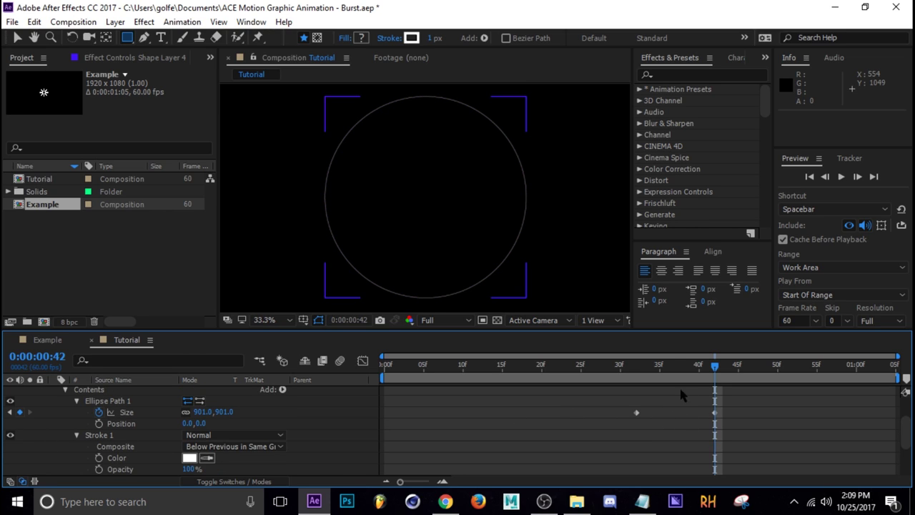
{"action": "mouse_move", "coordinate": [679, 368]}
{"action": "left_mouse_down"}
{"action": "mouse_move", "coordinate": [622, 368]}
{"action": "mouse_move", "coordinate": [739, 377]}
{"action": "mouse_move", "coordinate": [715, 377]}
{"action": "left_mouse_up"}
{"action": "left_click", "coordinate": [575, 401]}
{"action": "scroll", "coordinate": [287, 441], "scroll_direction": "down", "scroll_amount": 2}
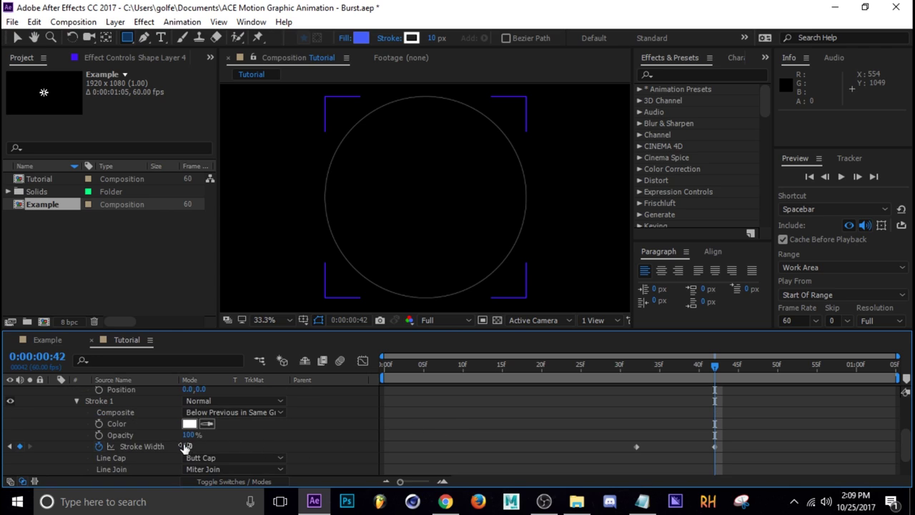
{"action": "left_click", "coordinate": [640, 407]}
{"action": "mouse_move", "coordinate": [715, 368]}
{"action": "left_mouse_down"}
{"action": "mouse_move", "coordinate": [658, 368]}
{"action": "mouse_move", "coordinate": [699, 368]}
{"action": "mouse_move", "coordinate": [712, 390]}
{"action": "mouse_move", "coordinate": [653, 375]}
{"action": "left_mouse_up"}
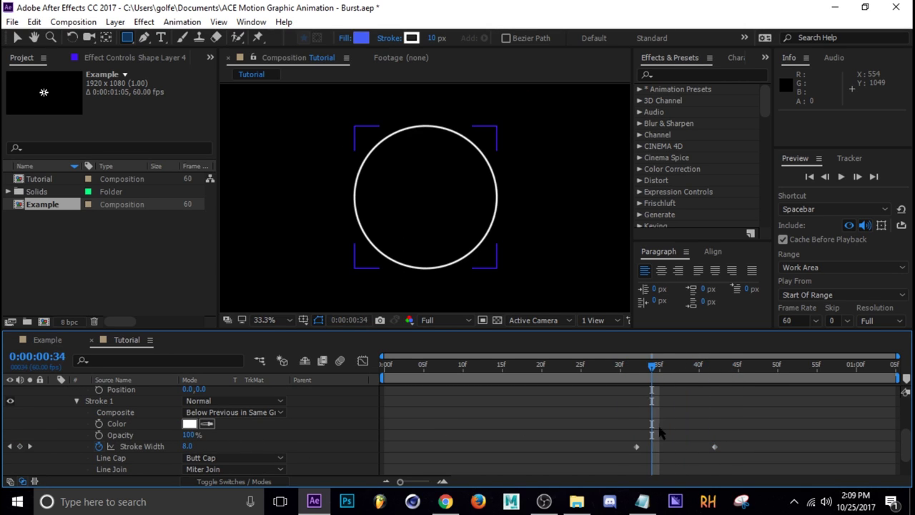
{"action": "scroll", "coordinate": [654, 411], "scroll_direction": "up", "scroll_amount": 5}
Apply Easy Ease (F9) to Shape Layer 4's four Size and Stroke Width keyframes
{"action": "left_click", "coordinate": [656, 425]}
{"action": "key", "text": "u"}
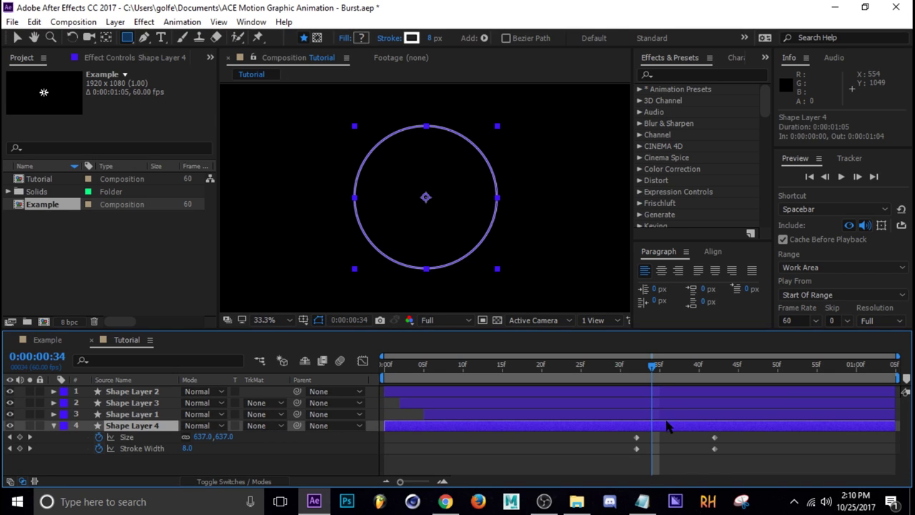
{"action": "left_click_drag", "start_coordinate": [749, 434], "coordinate": [585, 455]}
{"action": "key", "text": "F9"}
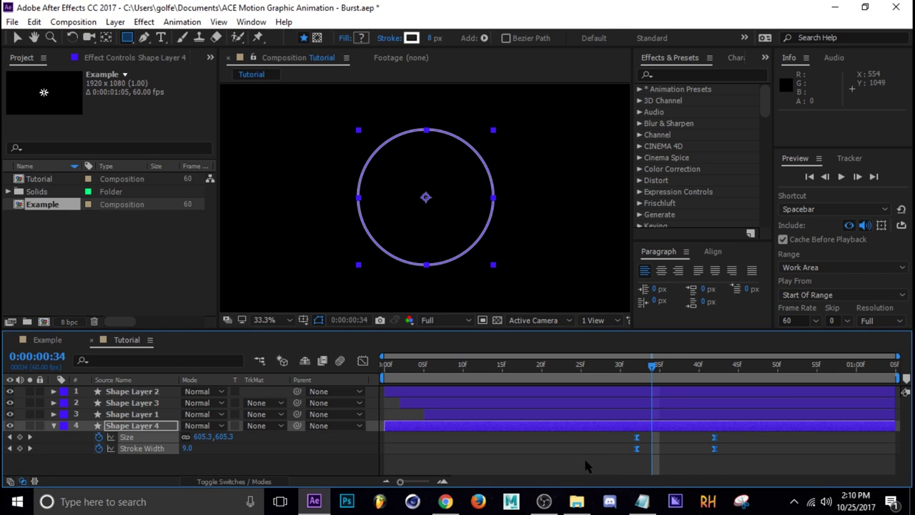
Make the ring keyframes start fast and ease out in the speed graph, then collapse Shape Layer 4
{"action": "left_click", "coordinate": [362, 360]}
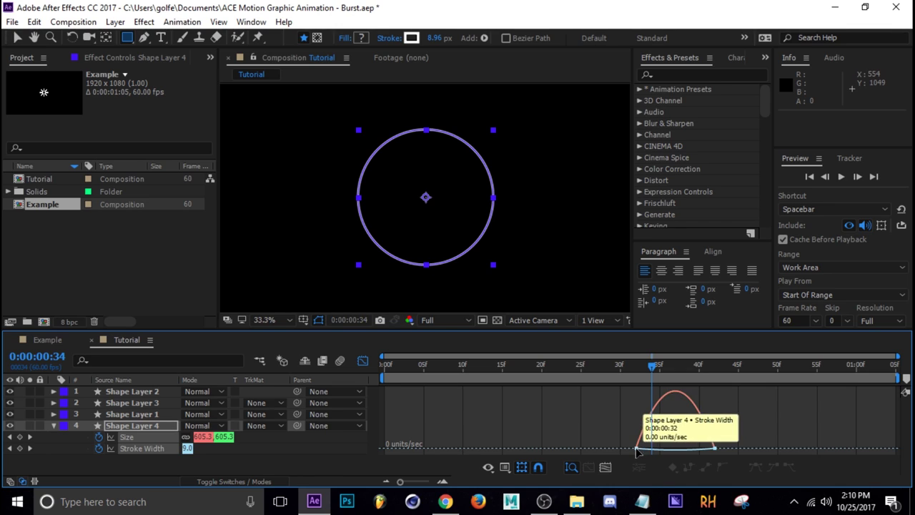
{"action": "left_click_drag", "start_coordinate": [738, 439], "coordinate": [593, 429]}
{"action": "left_click_drag", "start_coordinate": [649, 446], "coordinate": [704, 447]}
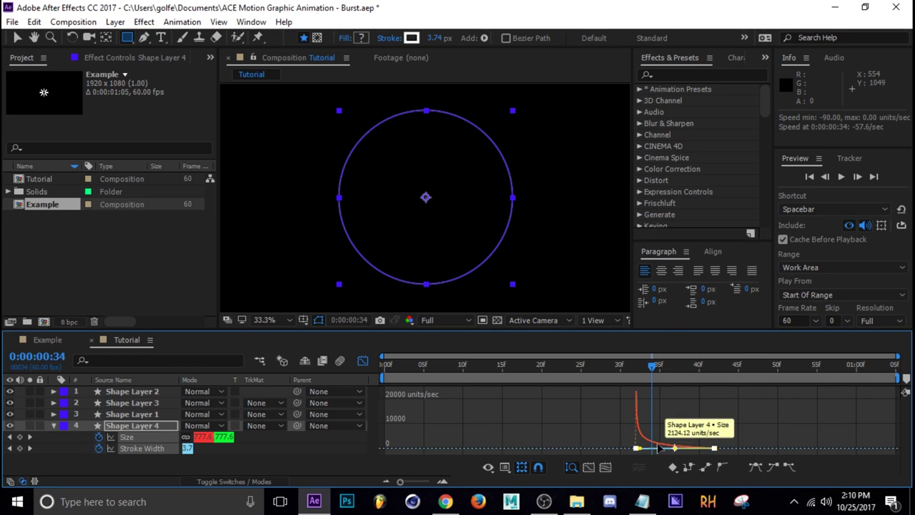
{"action": "left_click", "coordinate": [363, 360]}
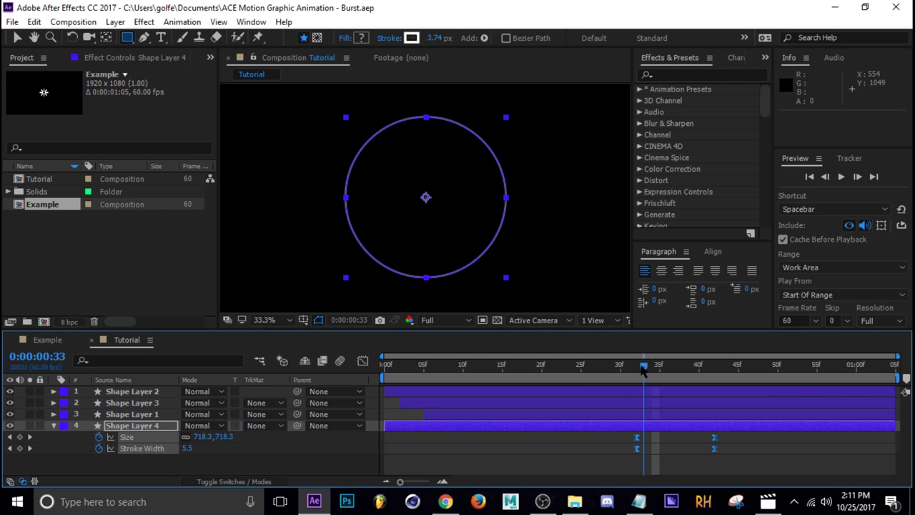
{"action": "mouse_move", "coordinate": [645, 368]}
{"action": "left_mouse_down"}
{"action": "mouse_move", "coordinate": [623, 370]}
{"action": "mouse_move", "coordinate": [640, 376]}
{"action": "left_mouse_up"}
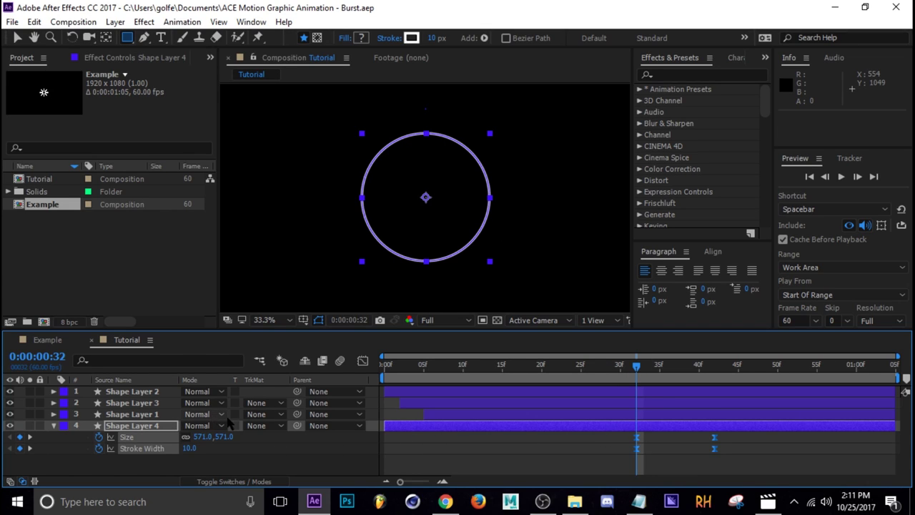
{"action": "left_click", "coordinate": [57, 425]}
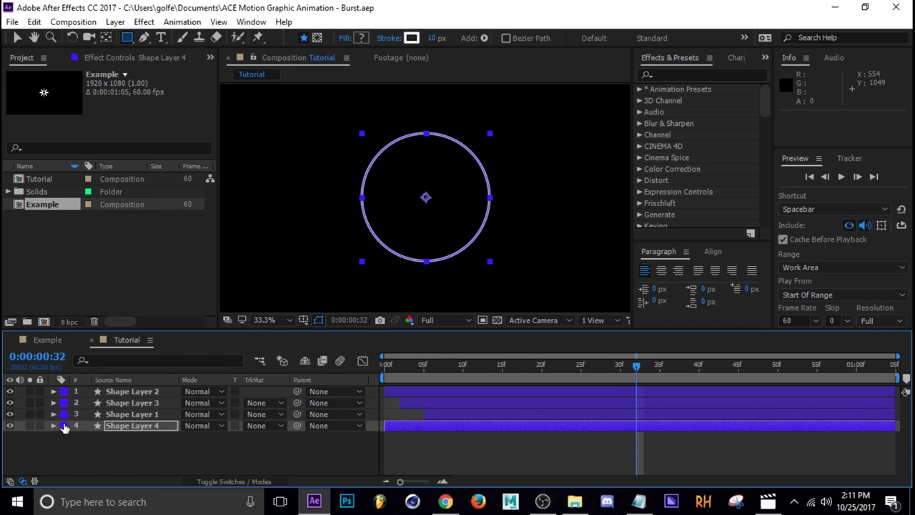
Play the Example comp and check the label colours of Shape Layers 1, 2 and 3
{"action": "left_click", "coordinate": [48, 339]}
{"action": "left_click", "coordinate": [126, 394]}
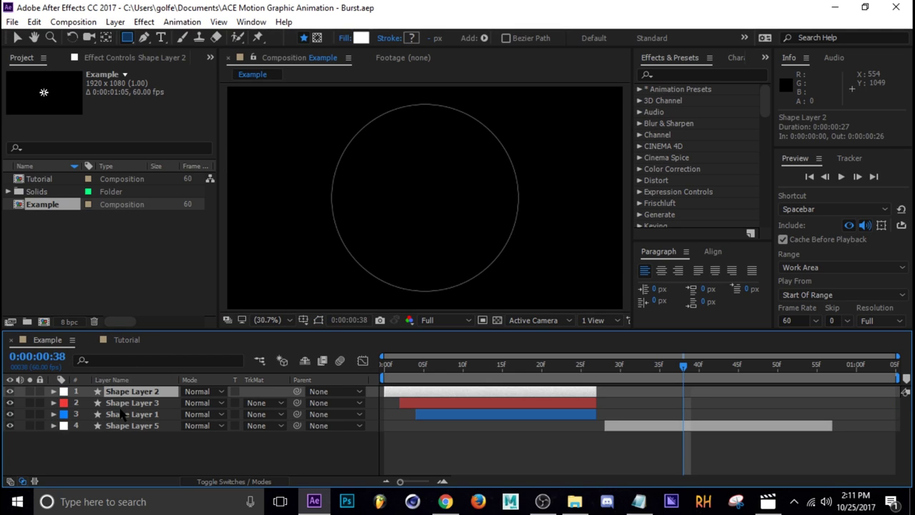
{"action": "key", "text": "space"}
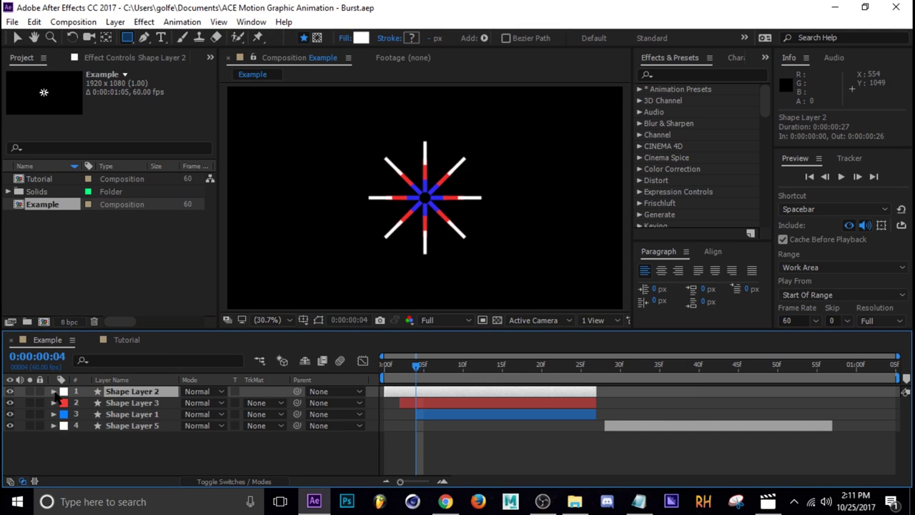
{"action": "left_click", "coordinate": [133, 403]}
{"action": "left_click", "coordinate": [131, 414]}
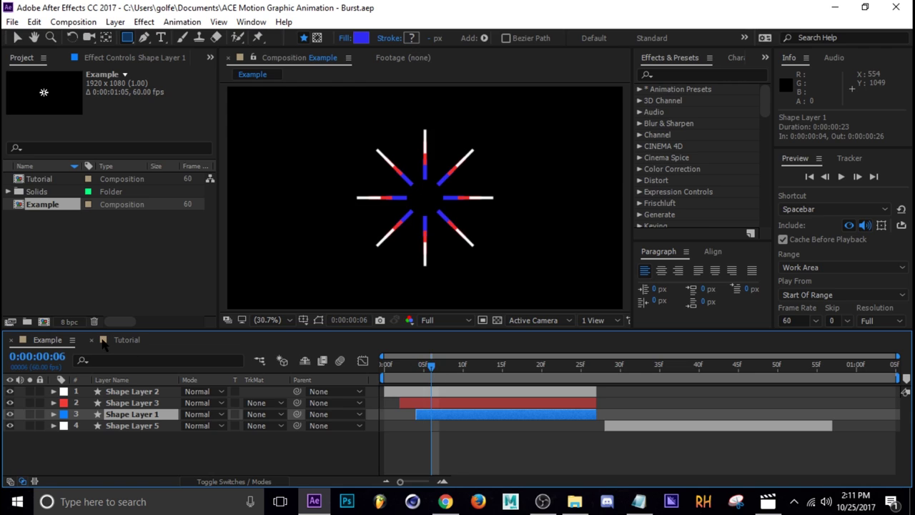
Back in the Tutorial comp, review the label colour choices in Preferences > Labels
{"action": "left_click", "coordinate": [125, 340]}
{"action": "left_click", "coordinate": [487, 366]}
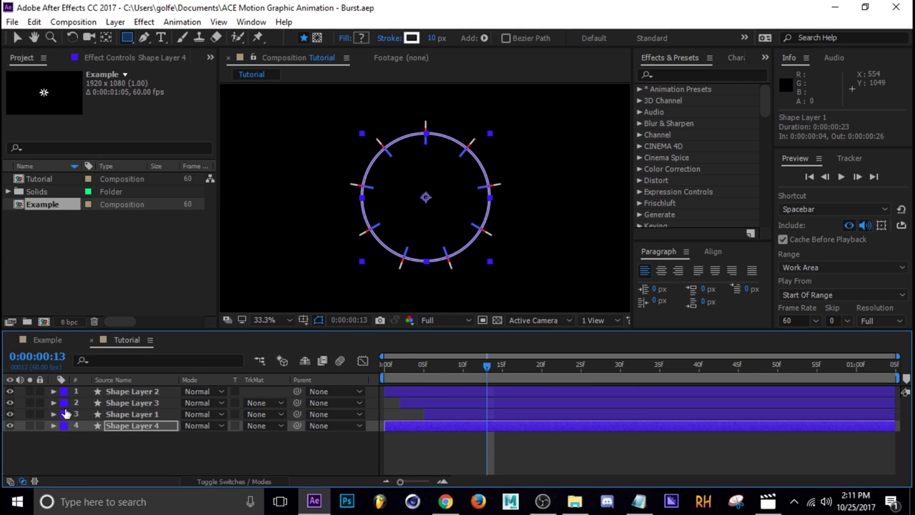
{"action": "left_click", "coordinate": [64, 393]}
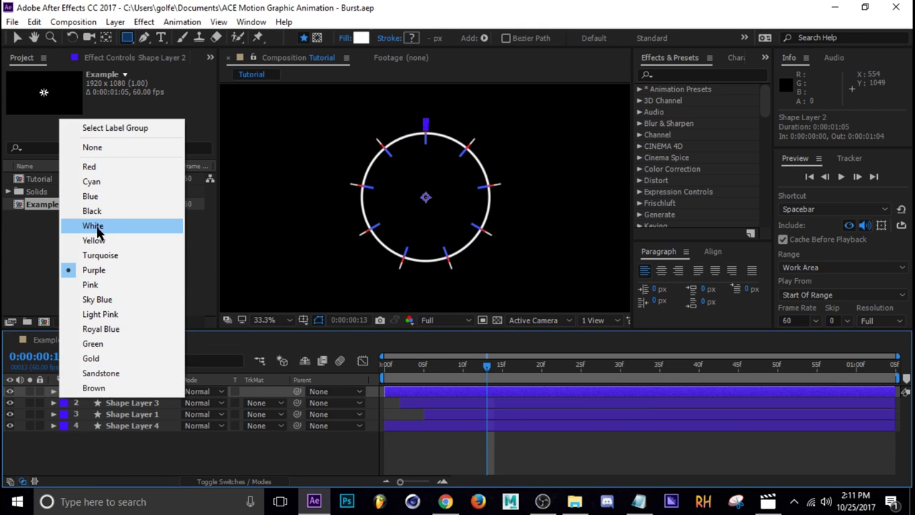
{"action": "left_click", "coordinate": [119, 441]}
{"action": "left_click", "coordinate": [33, 22]}
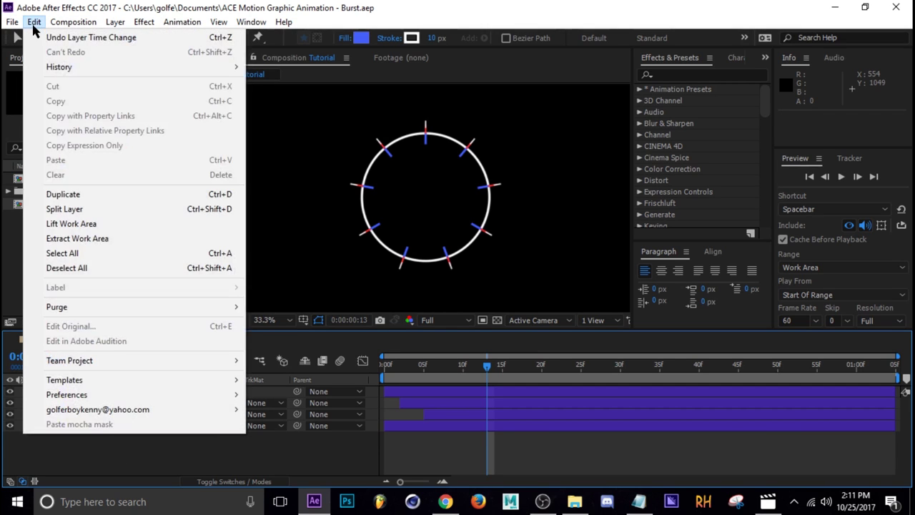
{"action": "mouse_move", "coordinate": [76, 393]}
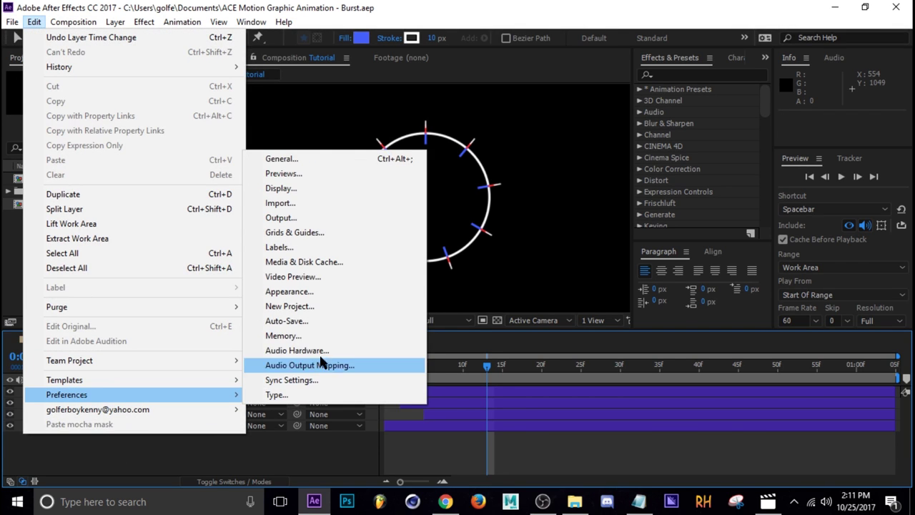
{"action": "left_click", "coordinate": [315, 247]}
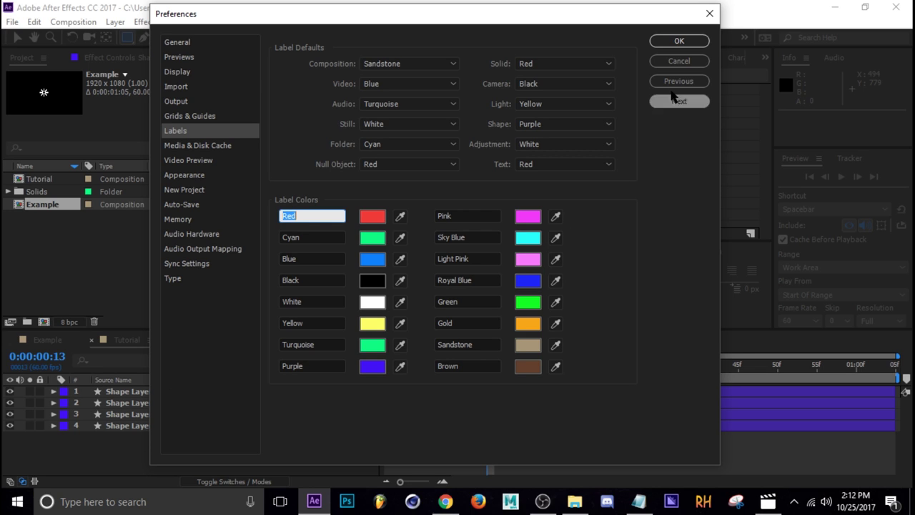
{"action": "left_click", "coordinate": [683, 42]}
Set Shape Layer 2's label to White, then return to frame 4 and deselect it
{"action": "left_click", "coordinate": [62, 393]}
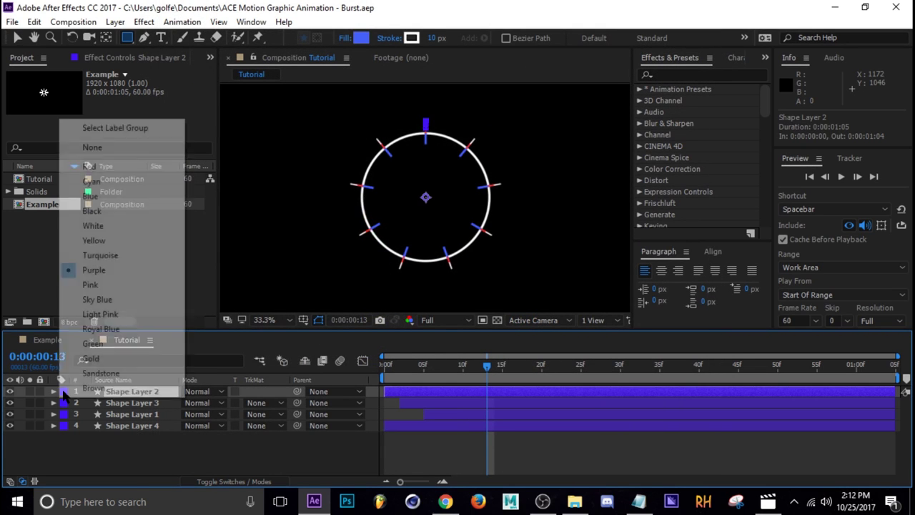
{"action": "left_click", "coordinate": [100, 225]}
{"action": "mouse_move", "coordinate": [443, 372]}
{"action": "left_mouse_down"}
{"action": "mouse_move", "coordinate": [421, 379]}
{"action": "mouse_move", "coordinate": [551, 380]}
{"action": "mouse_move", "coordinate": [598, 386]}
{"action": "mouse_move", "coordinate": [479, 378]}
{"action": "mouse_move", "coordinate": [621, 392]}
{"action": "left_mouse_up"}
{"action": "left_click", "coordinate": [449, 458]}
Show Shape Layer 4's keyframes, line the time up with frame 32, and preview the animation
{"action": "left_click", "coordinate": [628, 426]}
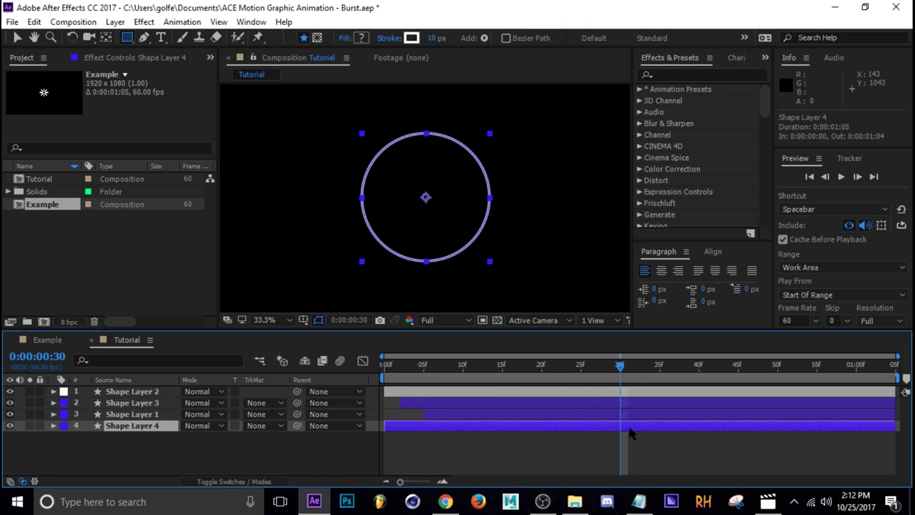
{"action": "key", "text": "u"}
{"action": "left_click", "coordinate": [627, 366]}
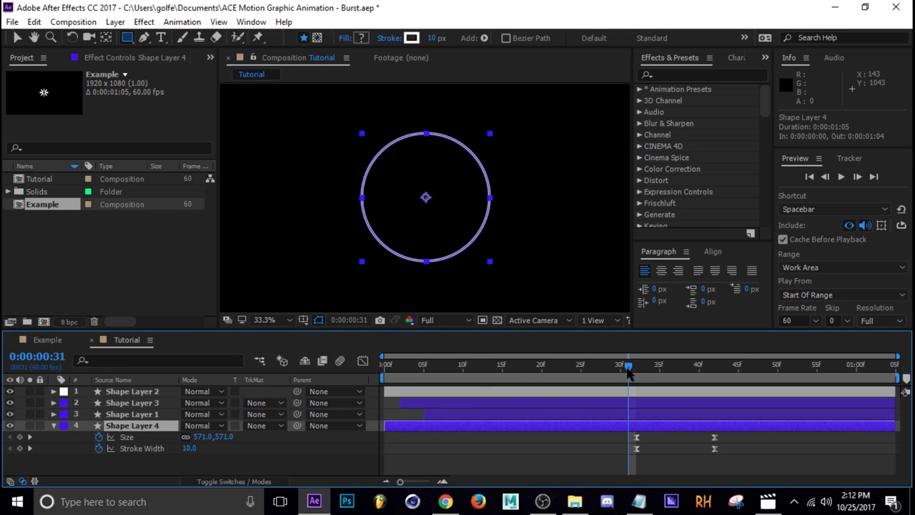
{"action": "left_click_drag", "start_coordinate": [628, 369], "coordinate": [636, 371]}
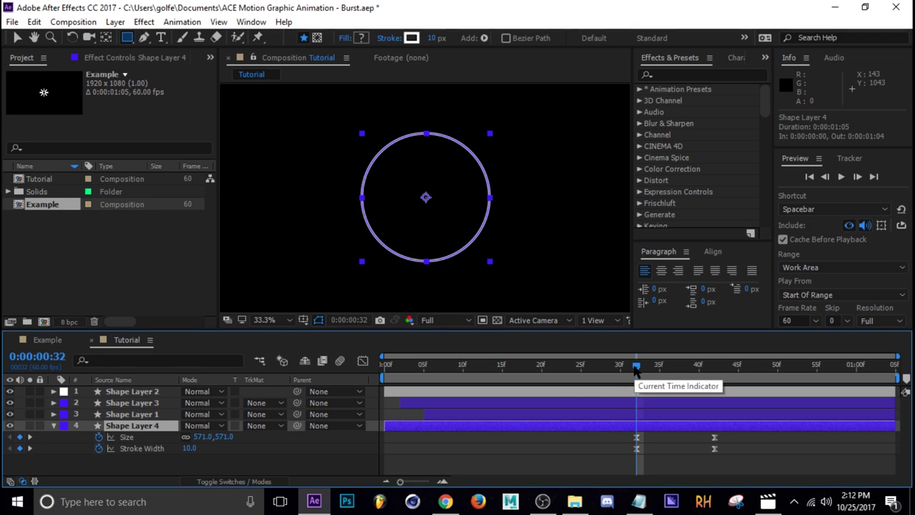
{"action": "left_click", "coordinate": [578, 445]}
{"action": "key", "text": "space"}
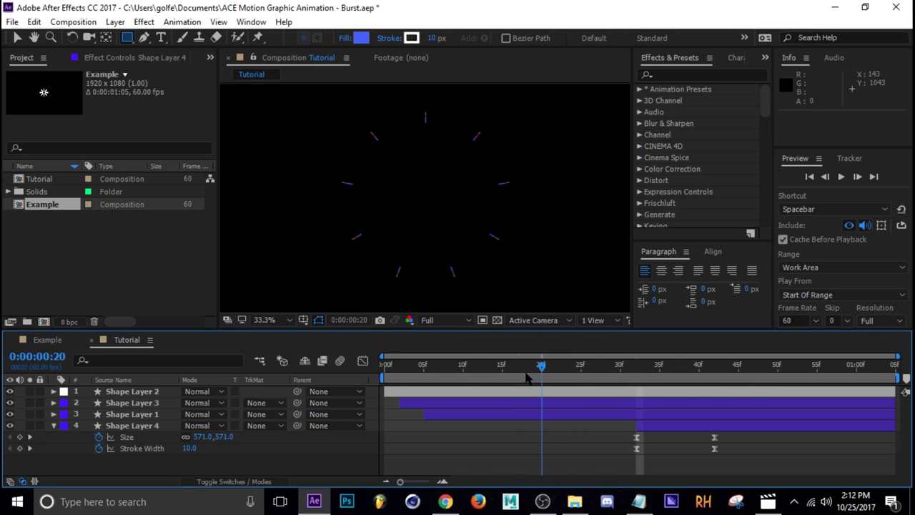
{"action": "left_click", "coordinate": [646, 423]}
Keyframe the ring's Scale at 100% on frame 42 and 72% on frame 32
{"action": "left_click", "coordinate": [53, 426]}
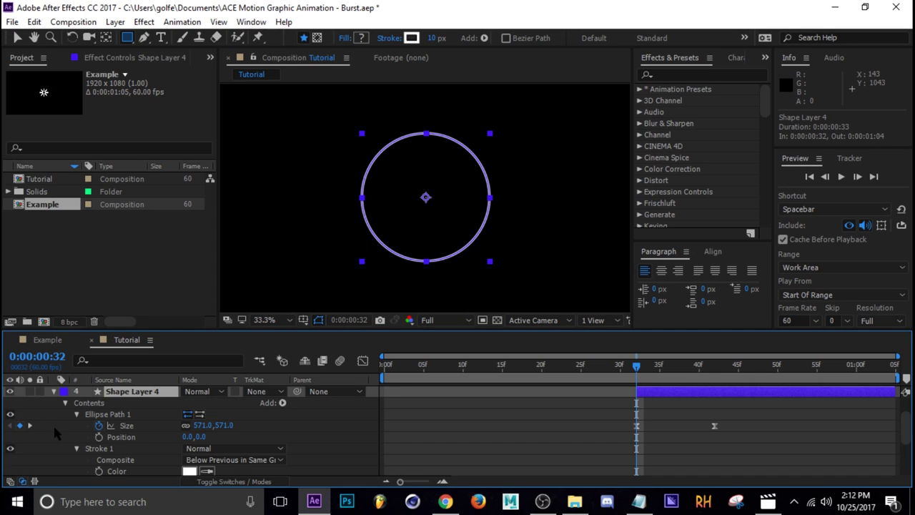
{"action": "scroll", "coordinate": [107, 436], "scroll_direction": "down", "scroll_amount": 3}
{"action": "scroll", "coordinate": [85, 440], "scroll_direction": "up", "scroll_amount": 4}
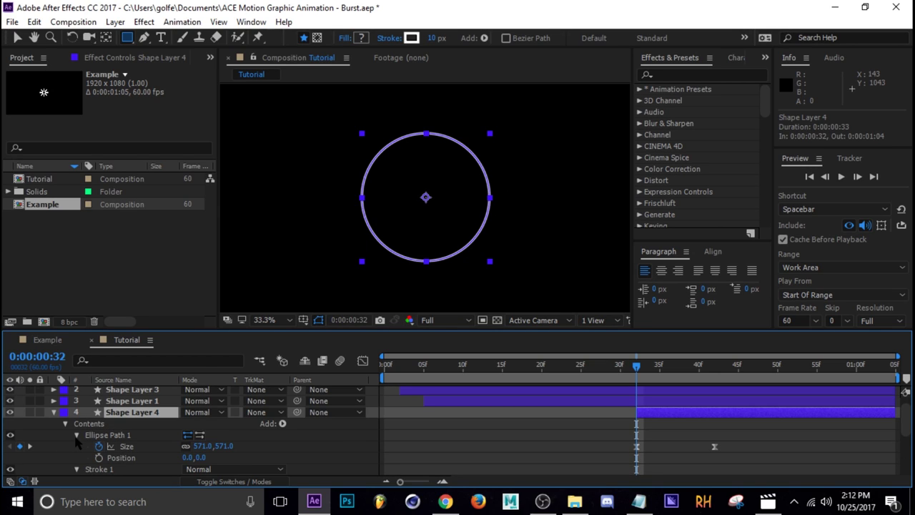
{"action": "left_click", "coordinate": [77, 435]}
{"action": "scroll", "coordinate": [96, 447], "scroll_direction": "up", "scroll_amount": 1}
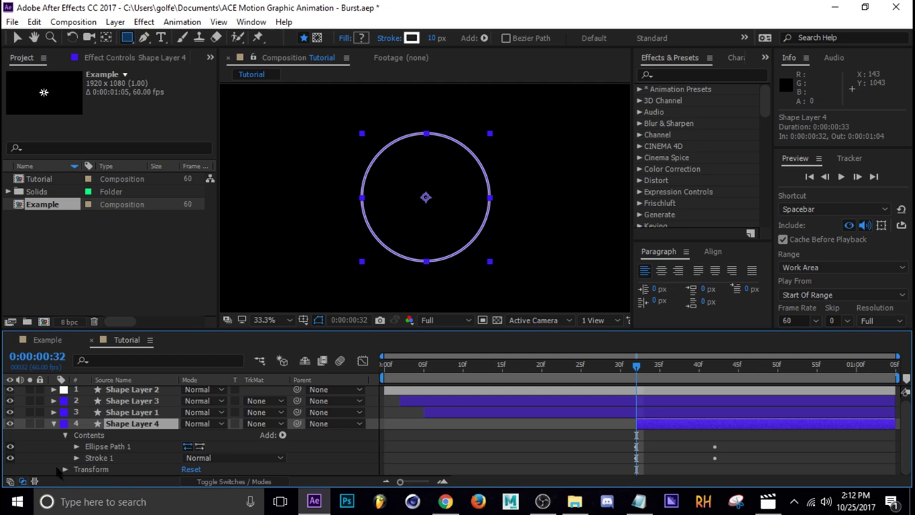
{"action": "left_click", "coordinate": [60, 471]}
{"action": "left_click", "coordinate": [64, 469]}
{"action": "scroll", "coordinate": [72, 458], "scroll_direction": "down", "scroll_amount": 3}
{"action": "left_click", "coordinate": [88, 446]}
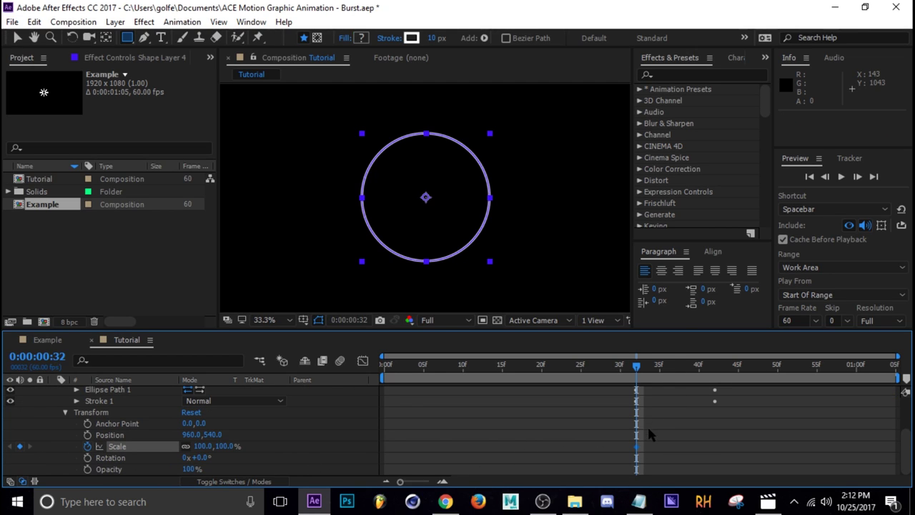
{"action": "left_click_drag", "start_coordinate": [636, 446], "coordinate": [714, 446]}
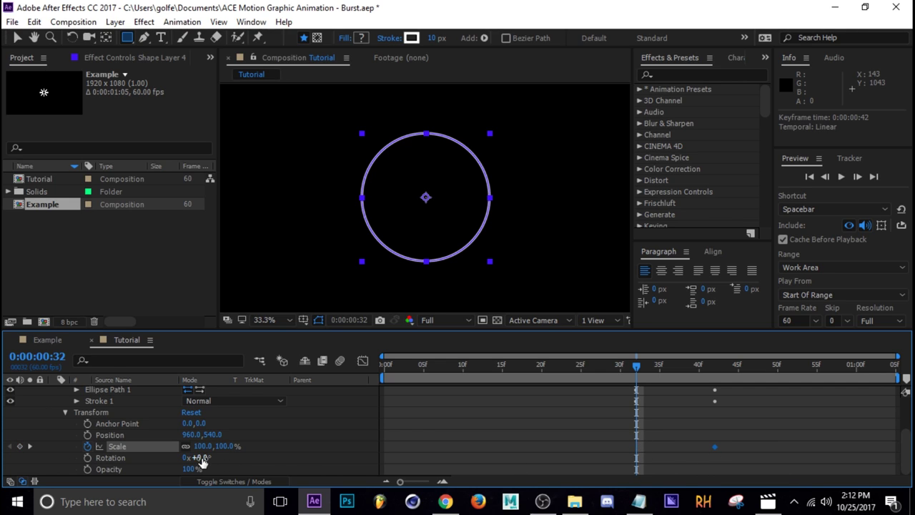
{"action": "left_click_drag", "start_coordinate": [223, 450], "coordinate": [204, 450]}
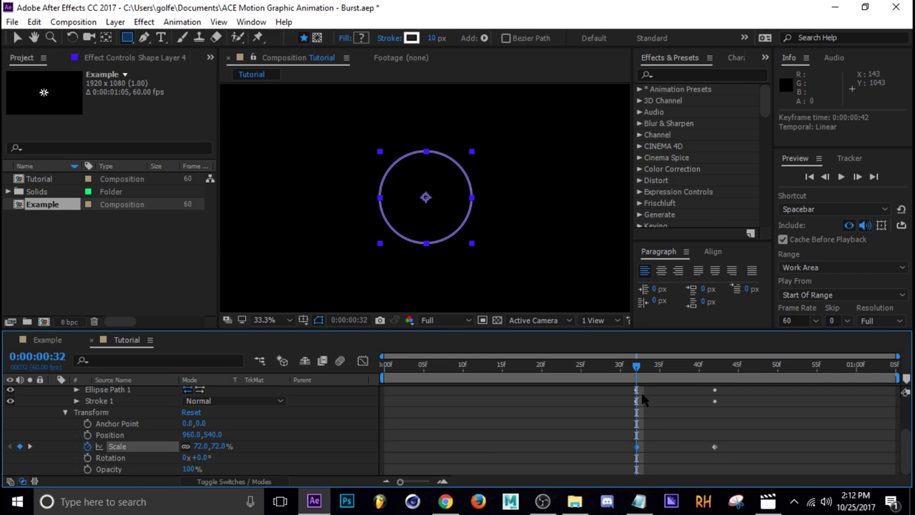
Drag the first Scale keyframe's handle out in the speed graph so it starts fast and eases out
{"action": "left_click_drag", "start_coordinate": [638, 366], "coordinate": [722, 366]}
{"action": "left_click_drag", "start_coordinate": [734, 430], "coordinate": [606, 460]}
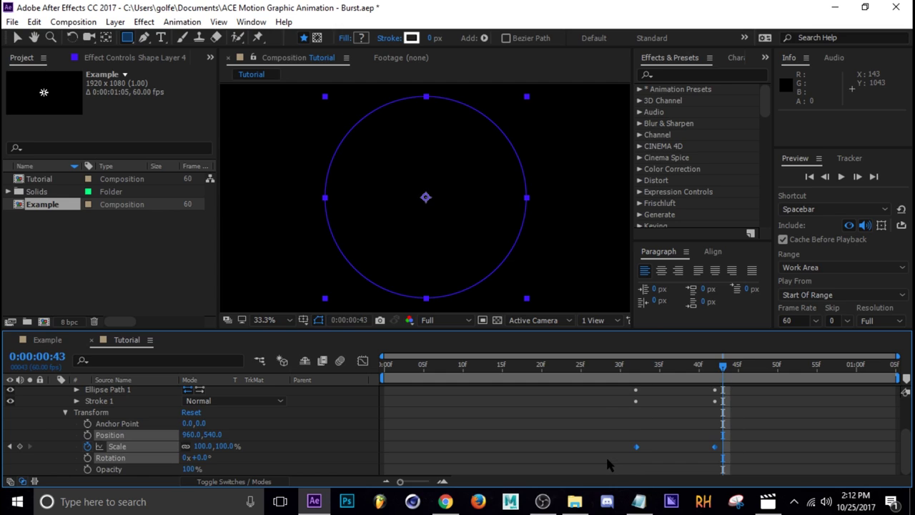
{"action": "left_click", "coordinate": [363, 360]}
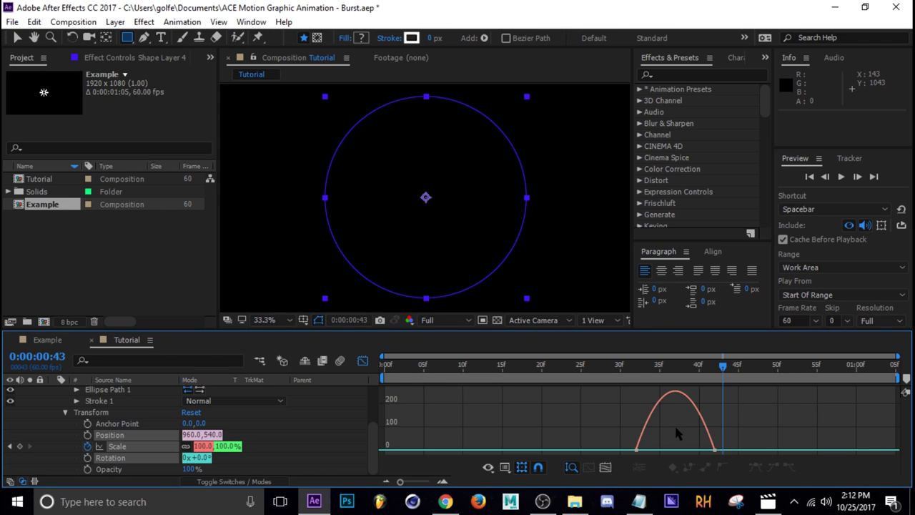
{"action": "left_click", "coordinate": [635, 449]}
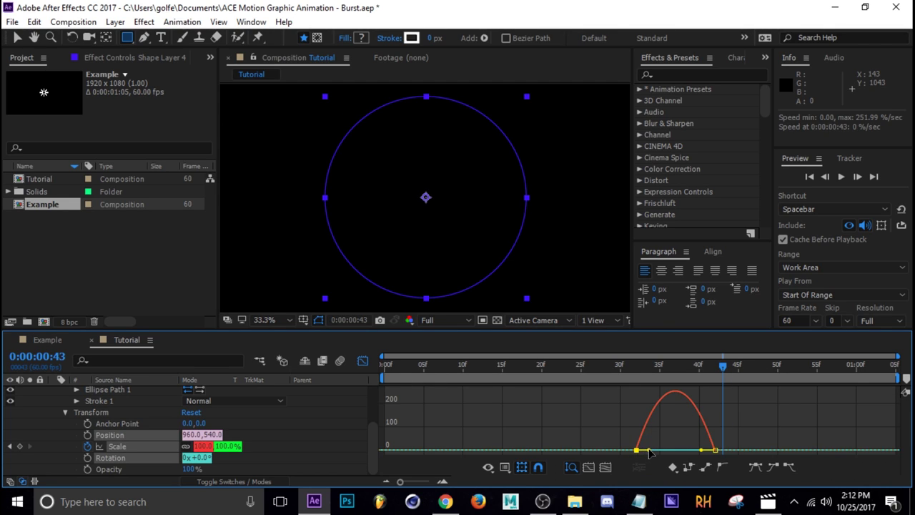
{"action": "left_click_drag", "start_coordinate": [648, 451], "coordinate": [678, 422]}
{"action": "scroll", "coordinate": [351, 431], "scroll_direction": "up", "scroll_amount": 3}
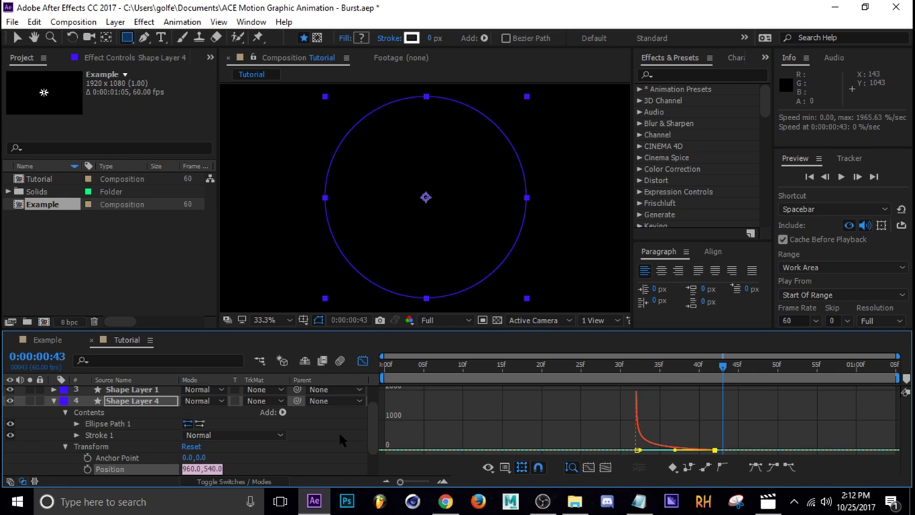
Close the speed graph, collapse Shape Layer 4 and play the burst from frame 24
{"action": "left_click", "coordinate": [363, 360]}
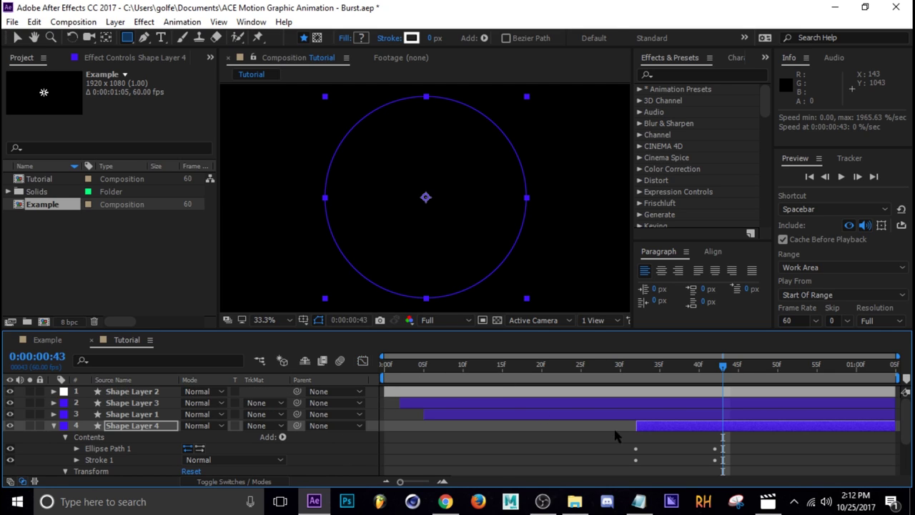
{"action": "left_click", "coordinate": [55, 426]}
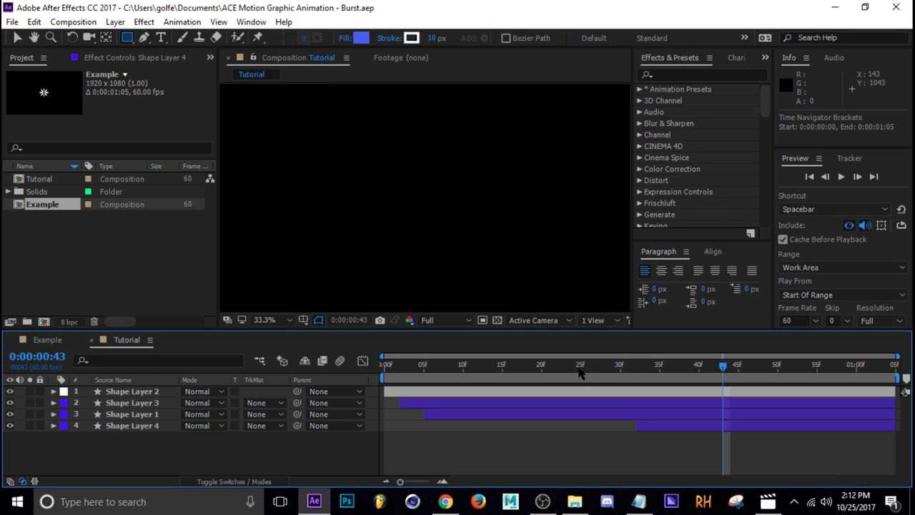
{"action": "left_click_drag", "start_coordinate": [532, 370], "coordinate": [576, 391]}
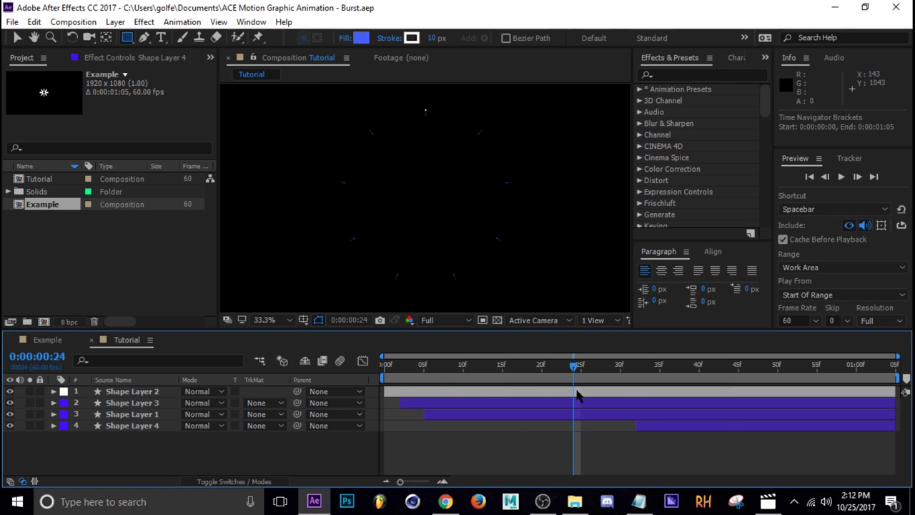
{"action": "key", "text": "space"}
{"action": "left_click", "coordinate": [658, 370]}
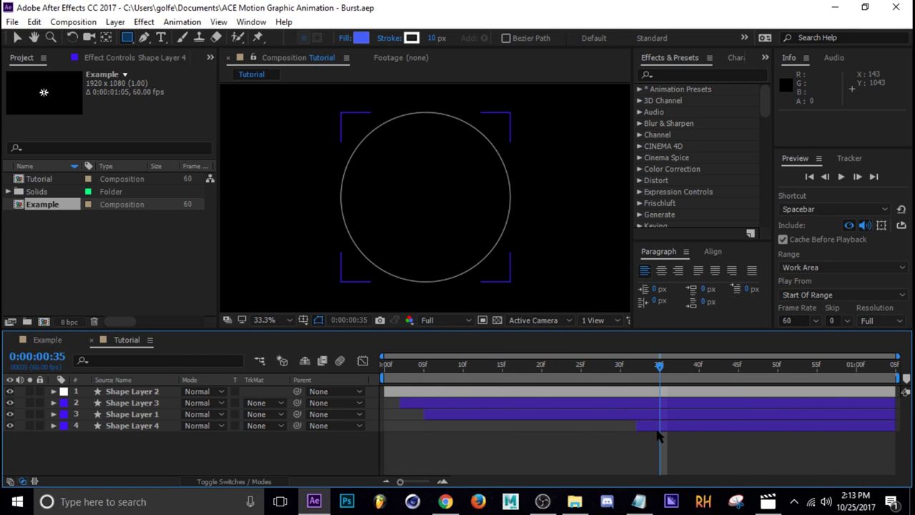
Reveal and select the ring's keyframes on Shape Layer 4, then preview the animation again
{"action": "left_click", "coordinate": [715, 425]}
{"action": "key", "text": "u"}
{"action": "left_click_drag", "start_coordinate": [742, 434], "coordinate": [864, 458]}
{"action": "key", "text": "space"}
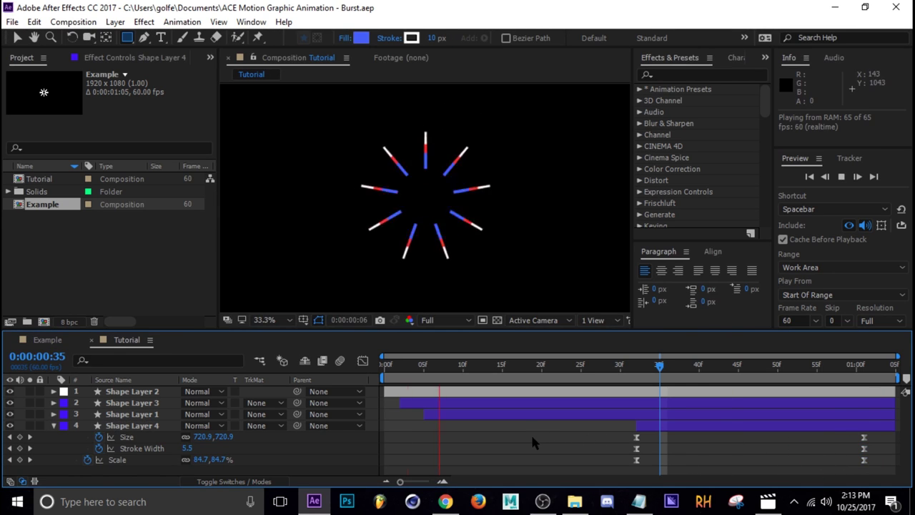